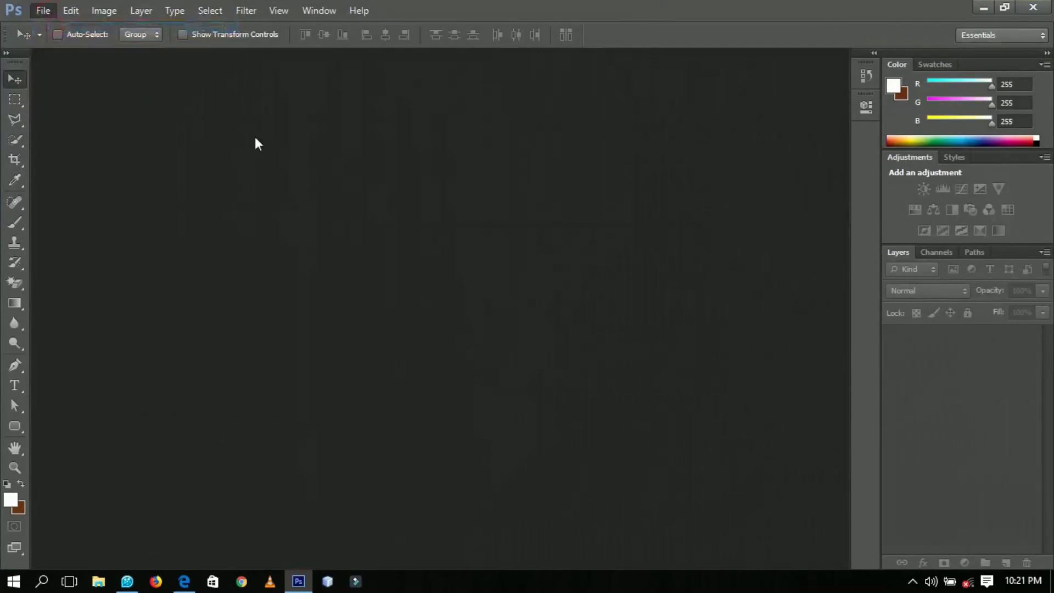
# Create a new 1920×1080 px document
pyautogui.click(473, 328)
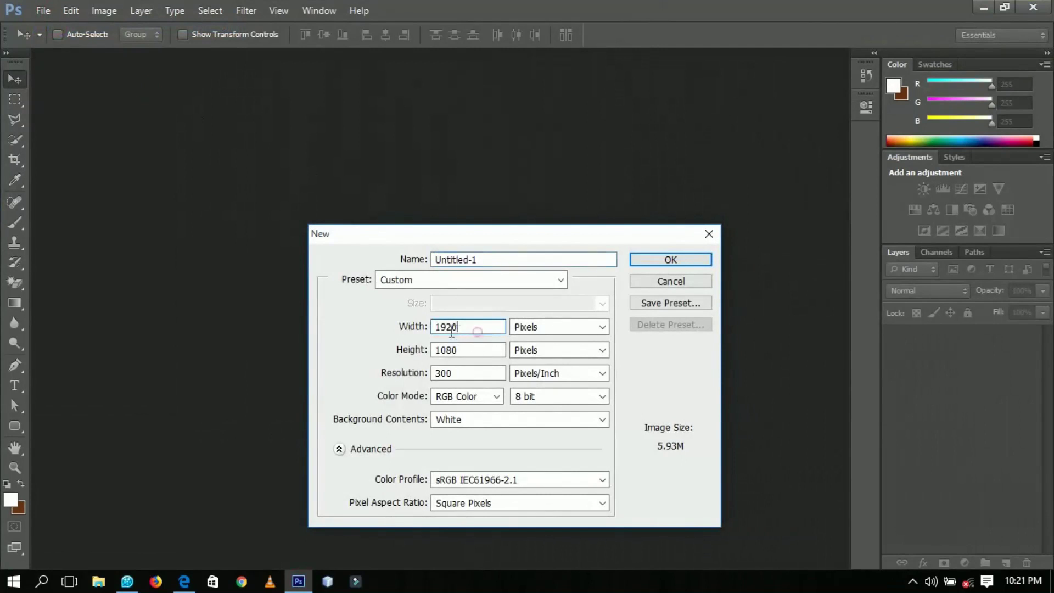
pyautogui.doubleClick(472, 327)
pyautogui.click(471, 350)
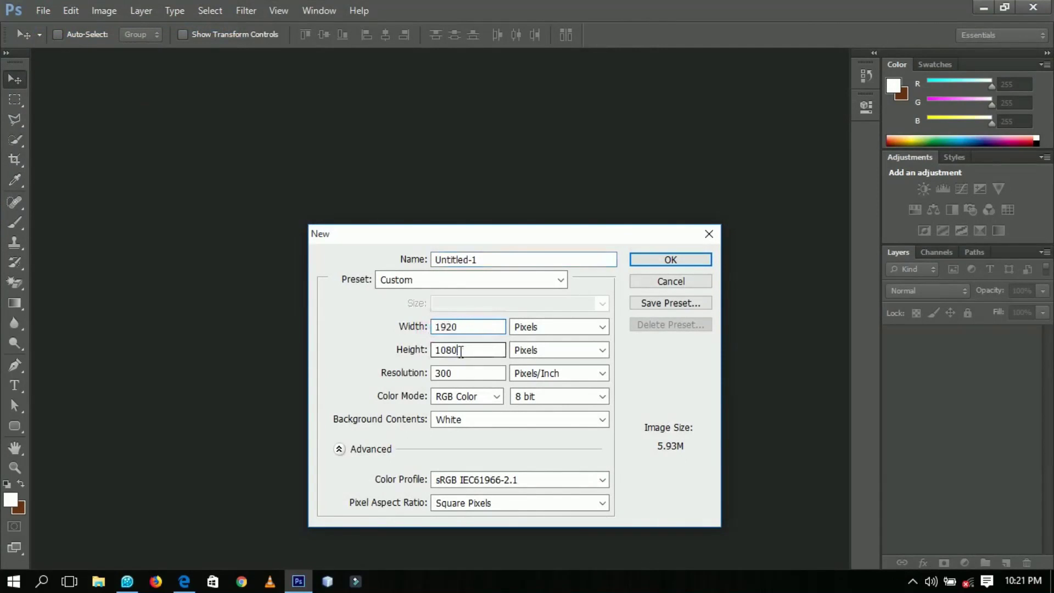
pyautogui.doubleClick(470, 349)
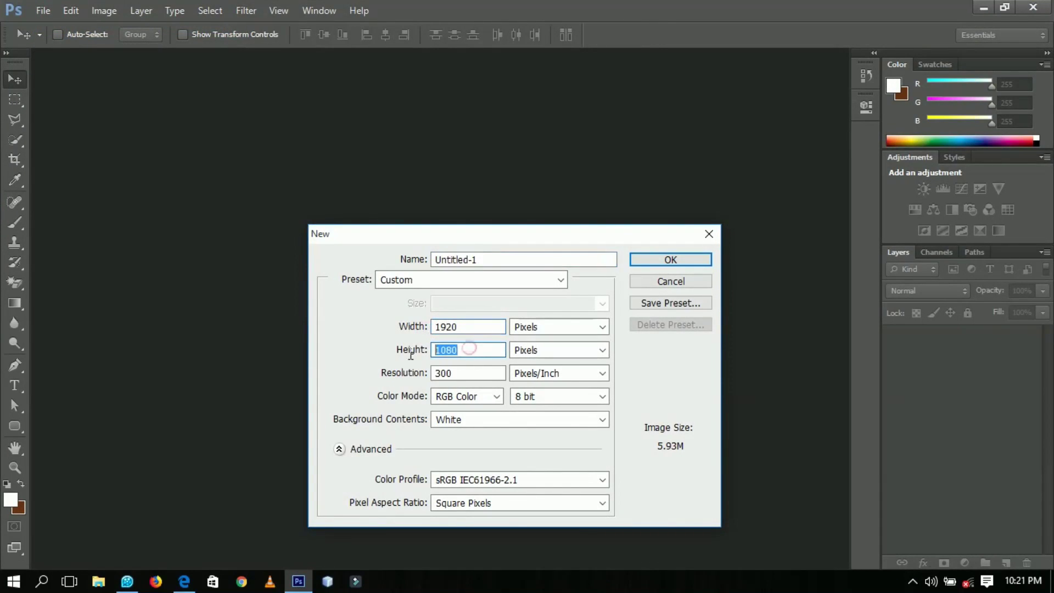
pyautogui.click(681, 259)
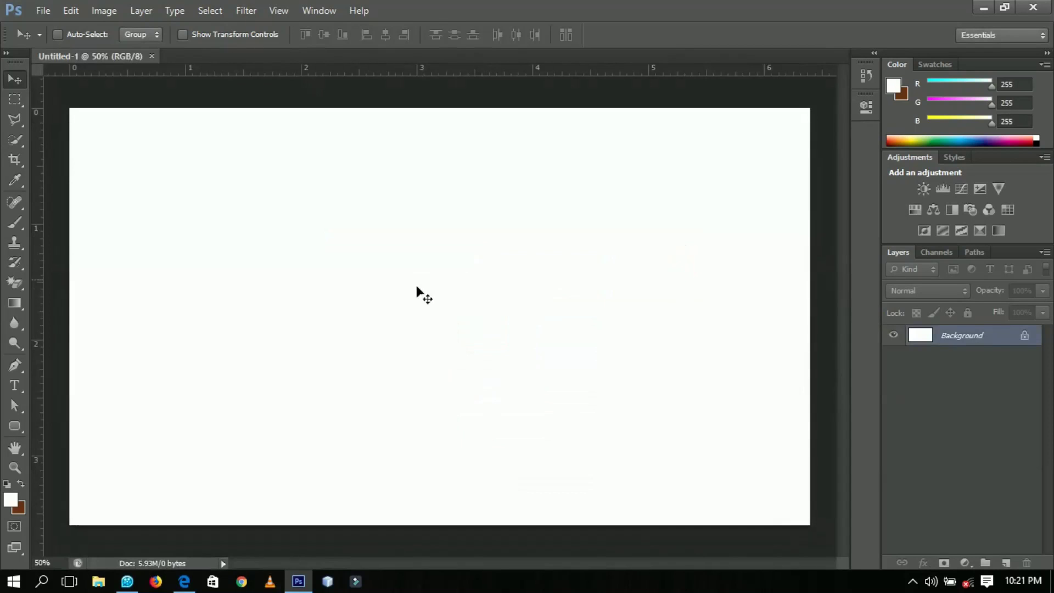
# Add a Solid Color fill layer in pink ff0066 over the canvas
pyautogui.click(7, 470)
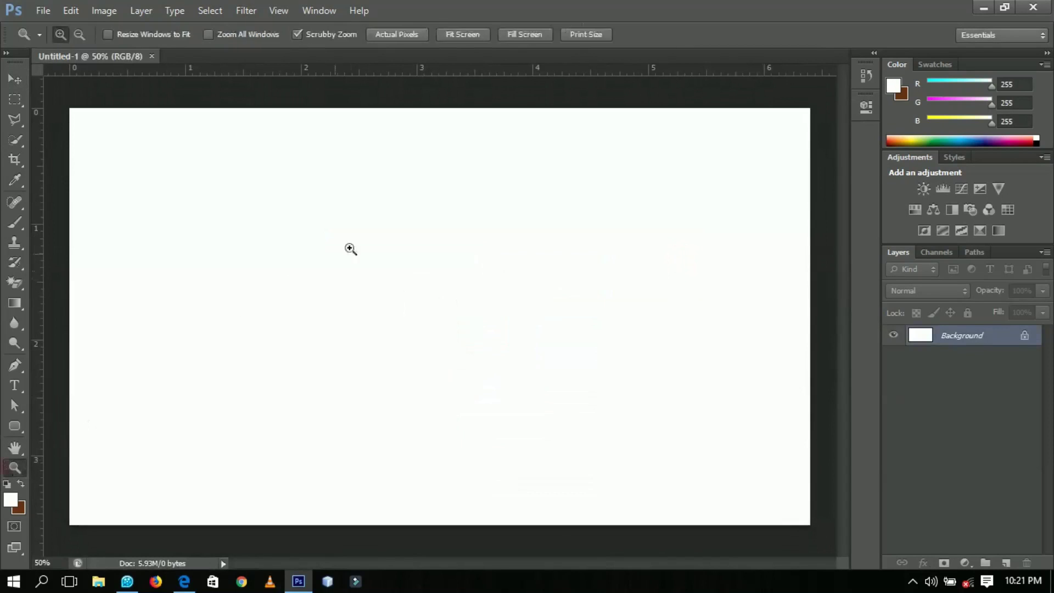
pyautogui.click(966, 563)
pyautogui.click(909, 232)
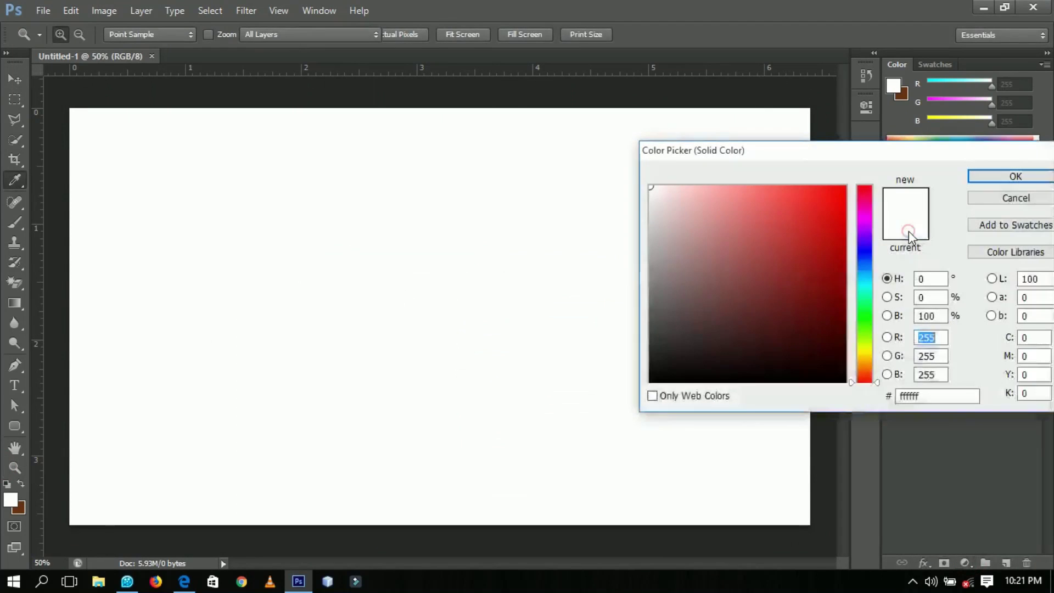
pyautogui.moveTo(864, 229); pyautogui.dragTo(849, 180)
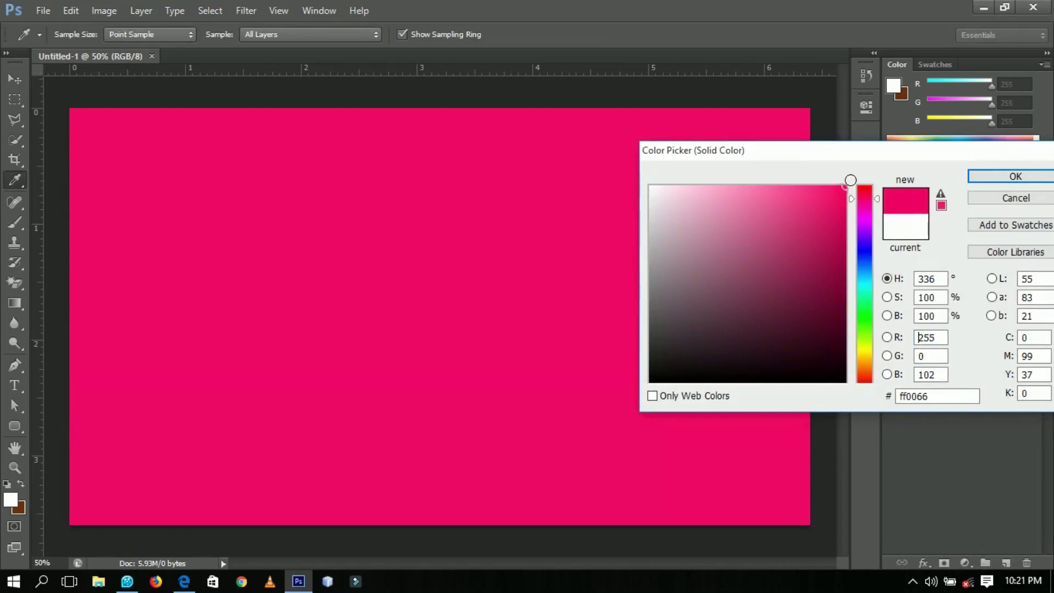
pyautogui.click(982, 173)
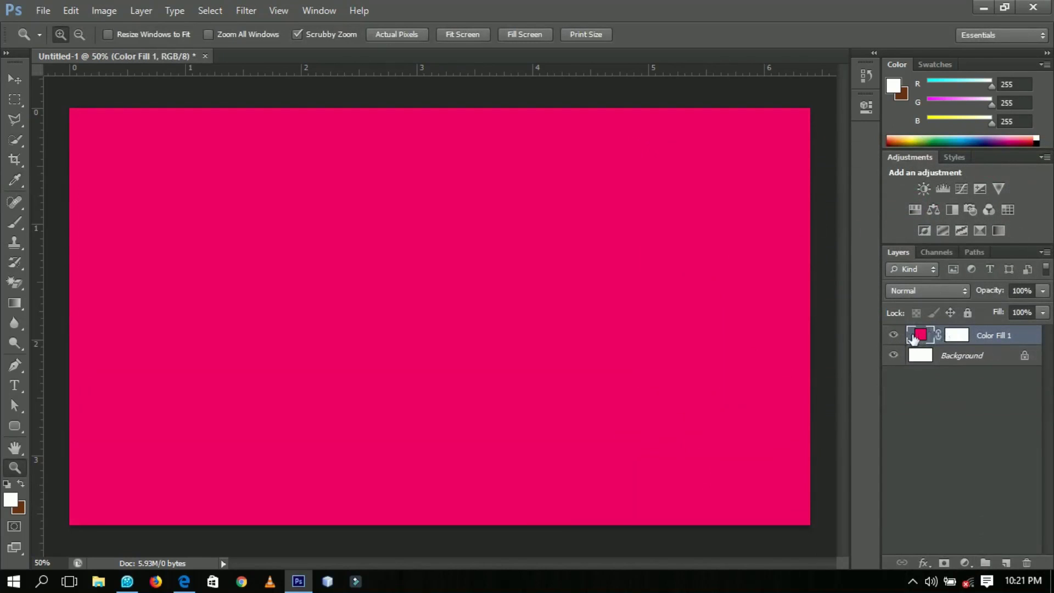
# Type 'LONG' as a new text layer and make its colour white
pyautogui.press('v')
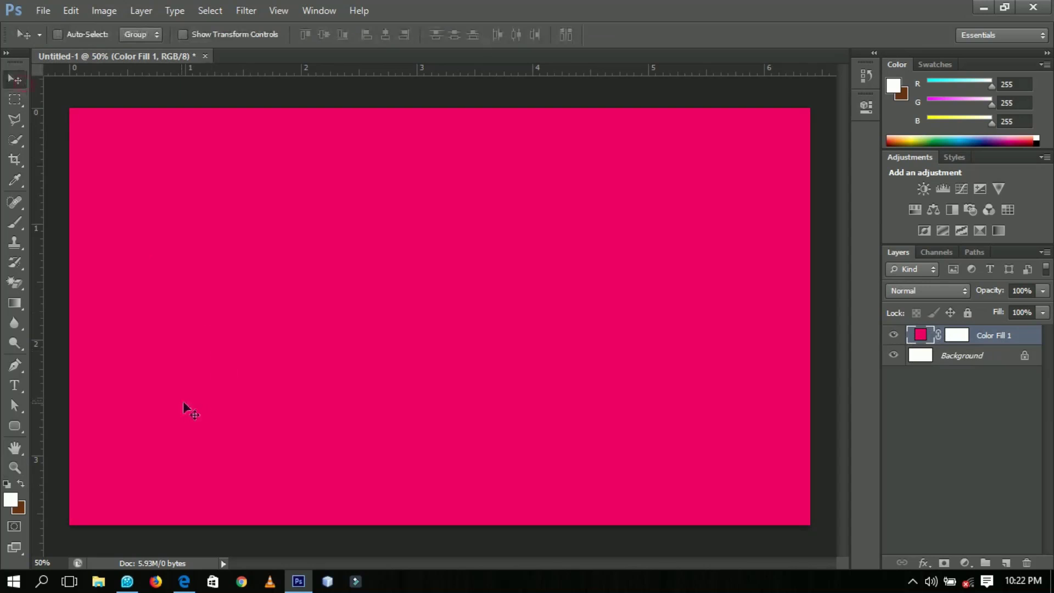
pyautogui.click(14, 386)
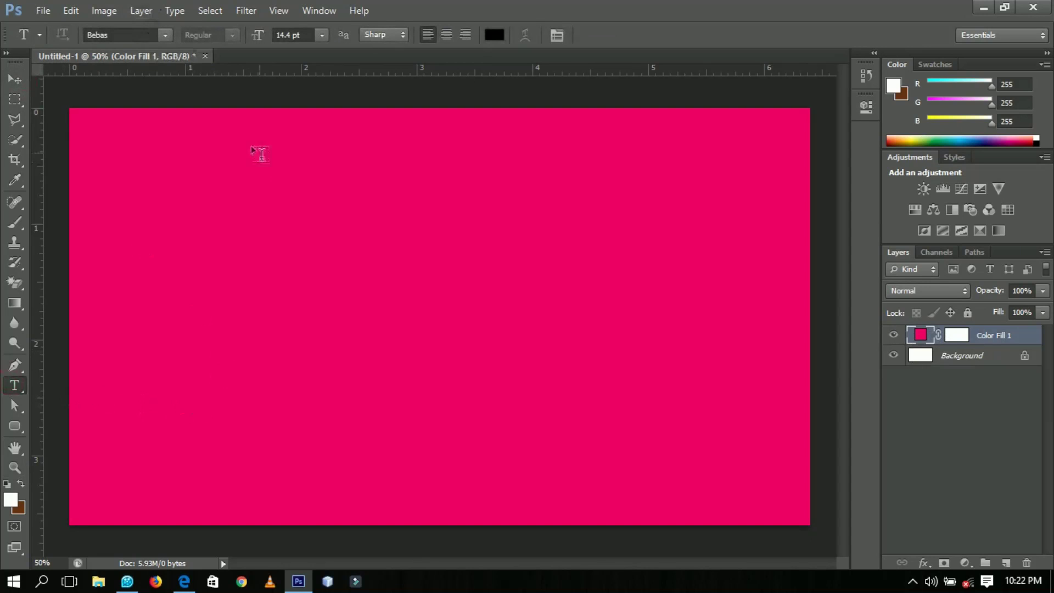
pyautogui.click(355, 288)
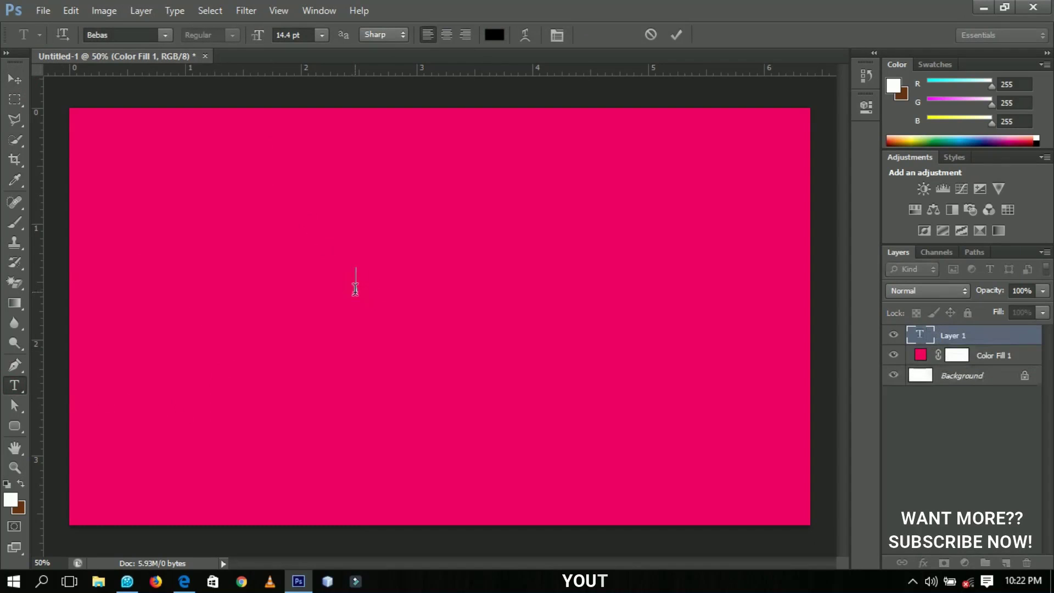
pyautogui.write('LONG')
pyautogui.hotkey('ctrl', 'a')
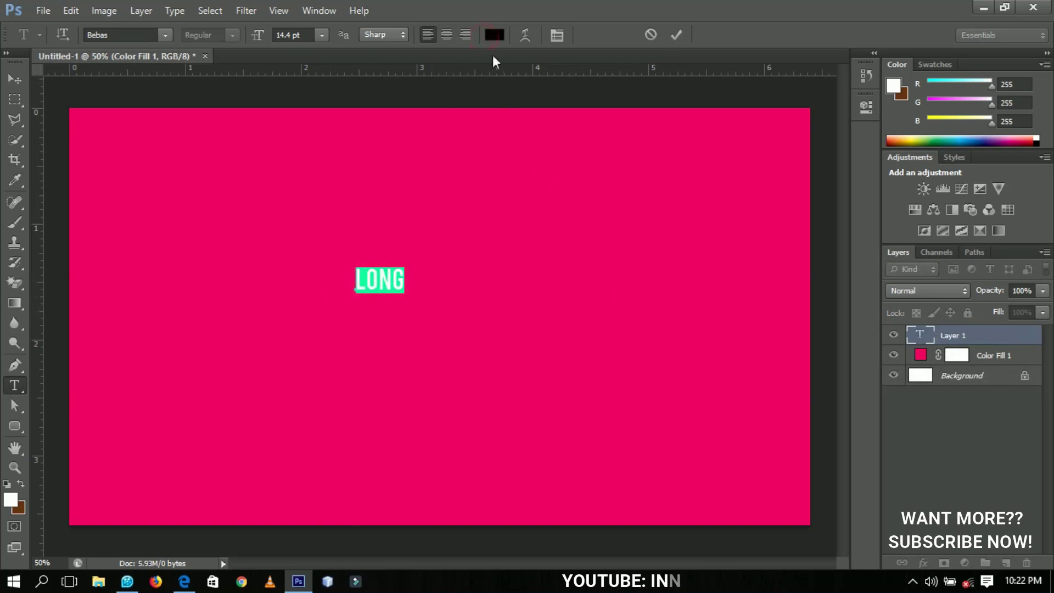
pyautogui.click(487, 36)
pyautogui.moveTo(651, 188); pyautogui.dragTo(645, 151)
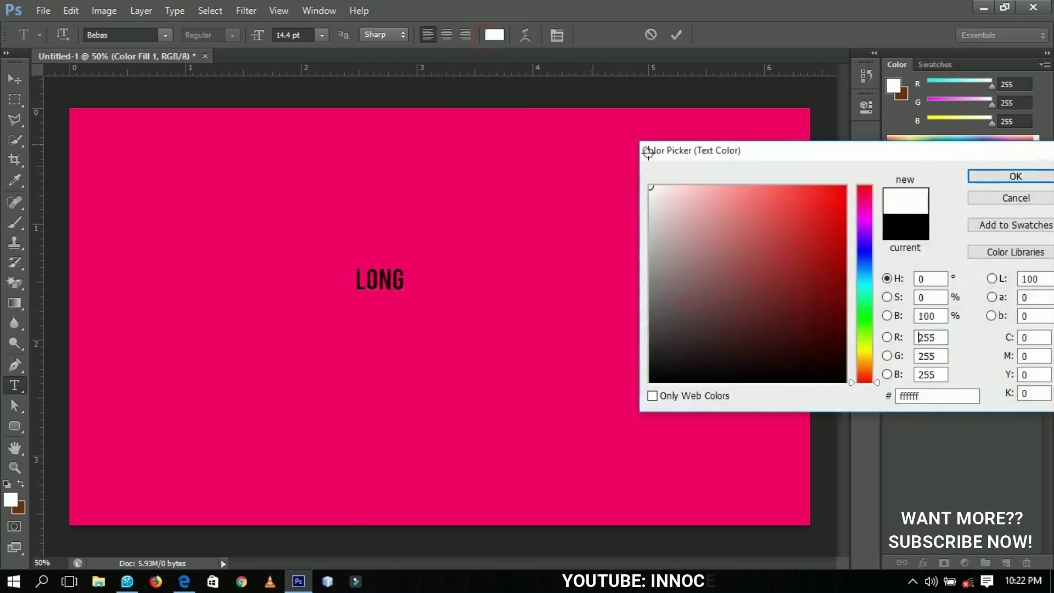
pyautogui.click(1015, 176)
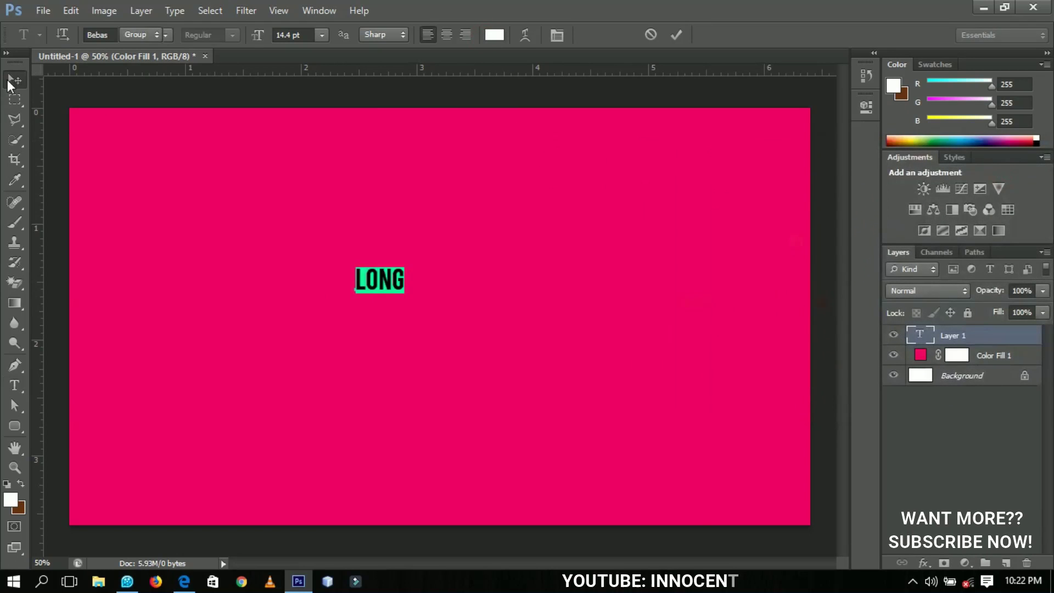
# Enlarge LONG about four times and centre it horizontally and vertically on the canvas
pyautogui.click(15, 80)
pyautogui.hotkey('ctrl', 't')
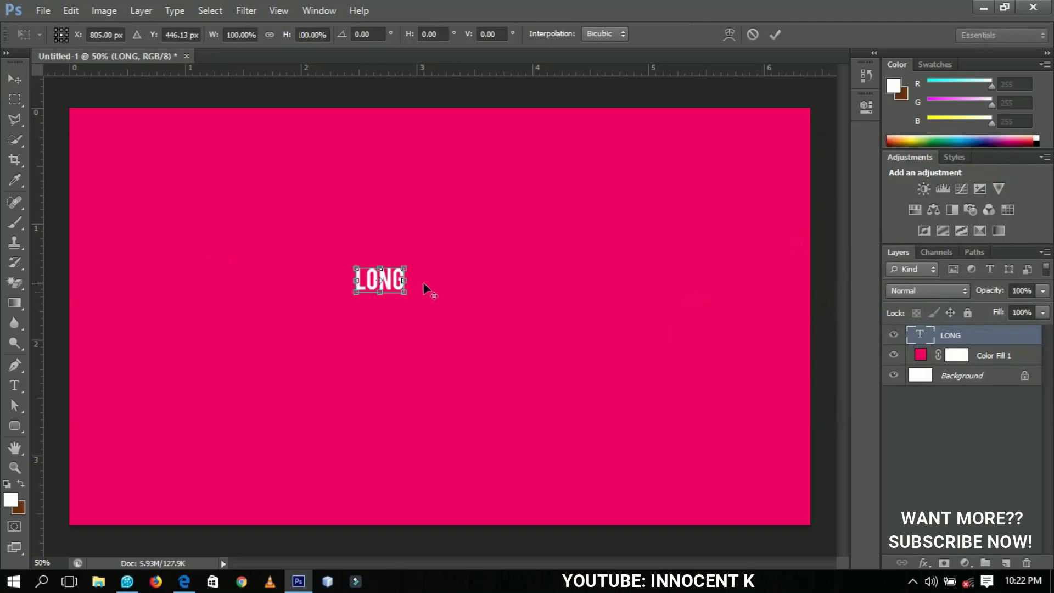
pyautogui.moveTo(405, 292); pyautogui.dragTo(473, 354)
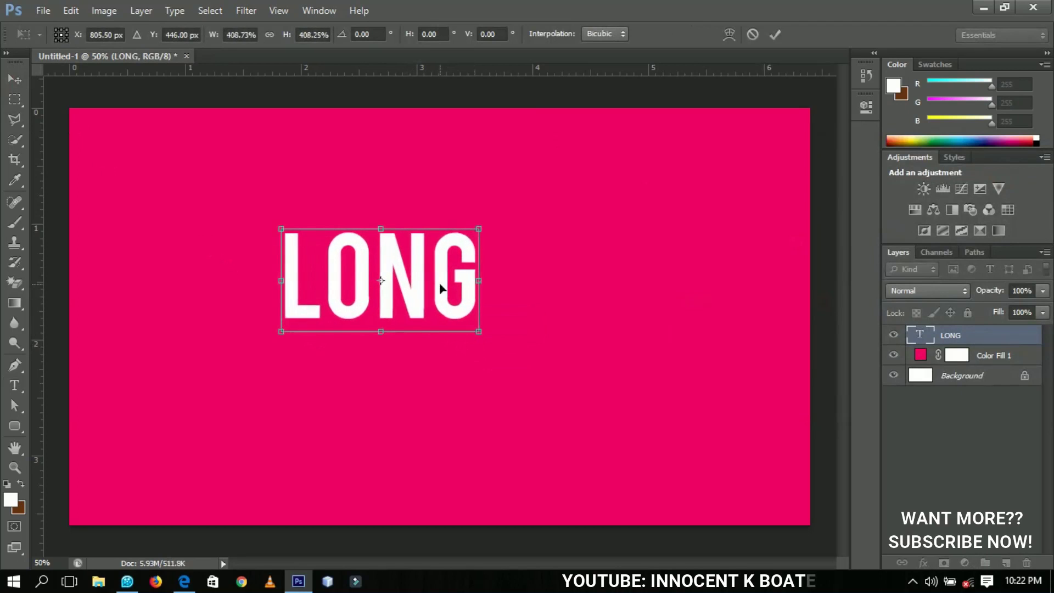
pyautogui.press('Return')
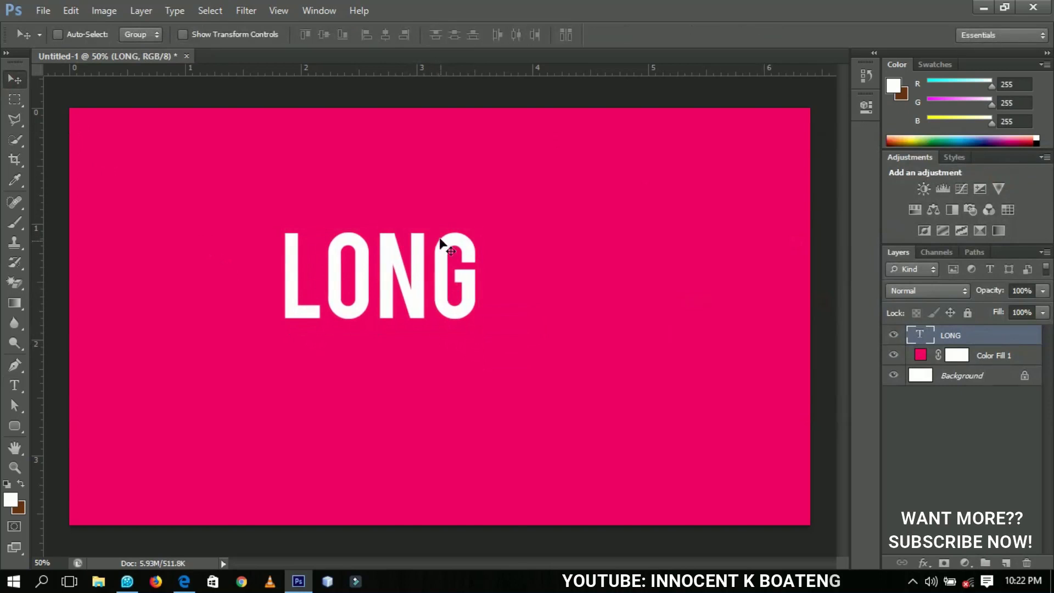
pyautogui.hotkey('ctrl', 'a')
pyautogui.click(386, 34)
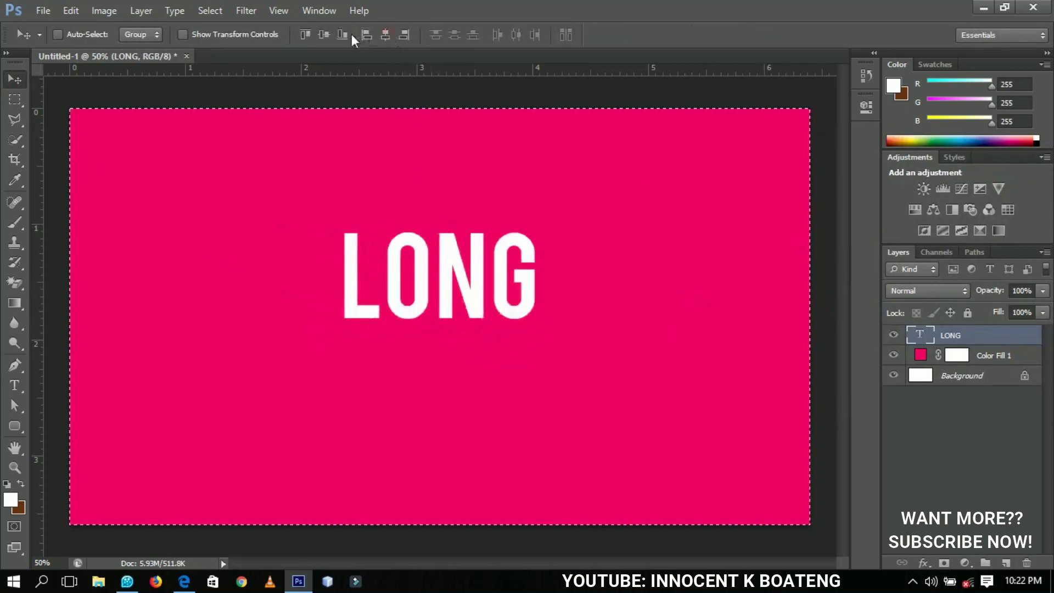
pyautogui.click(323, 34)
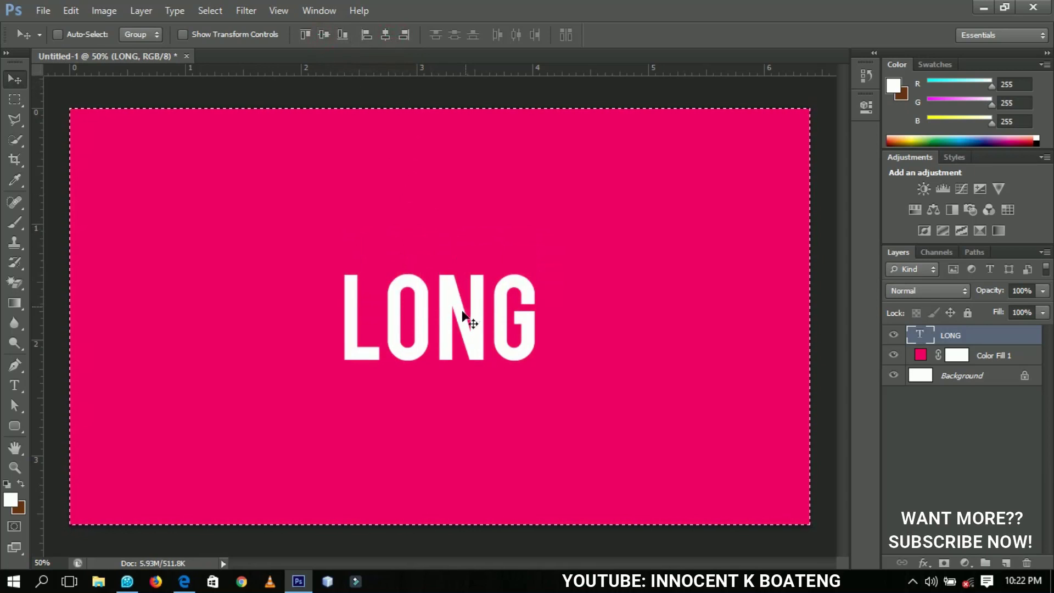
# Duplicate the LONG layer and change the original layer's text colour to black (000000)
pyautogui.hotkey('ctrl', 'd')
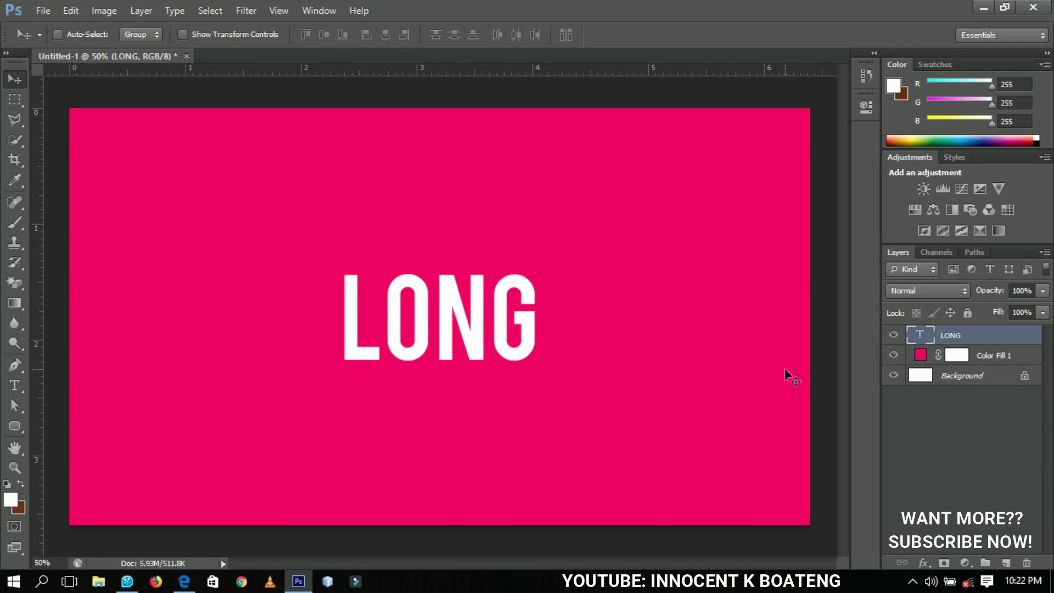
pyautogui.hotkey('ctrl', 'j')
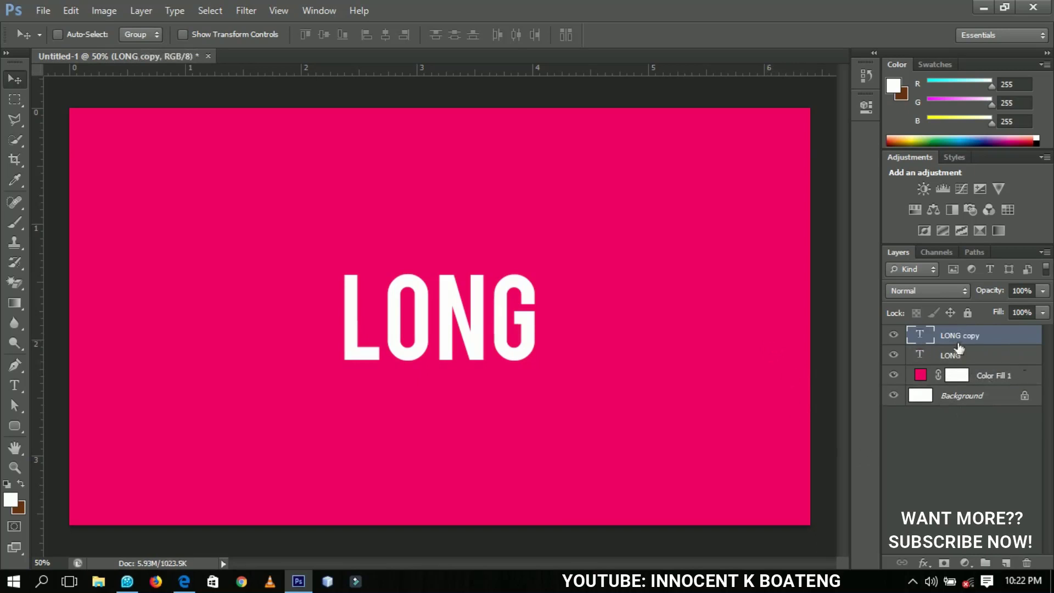
pyautogui.click(914, 361)
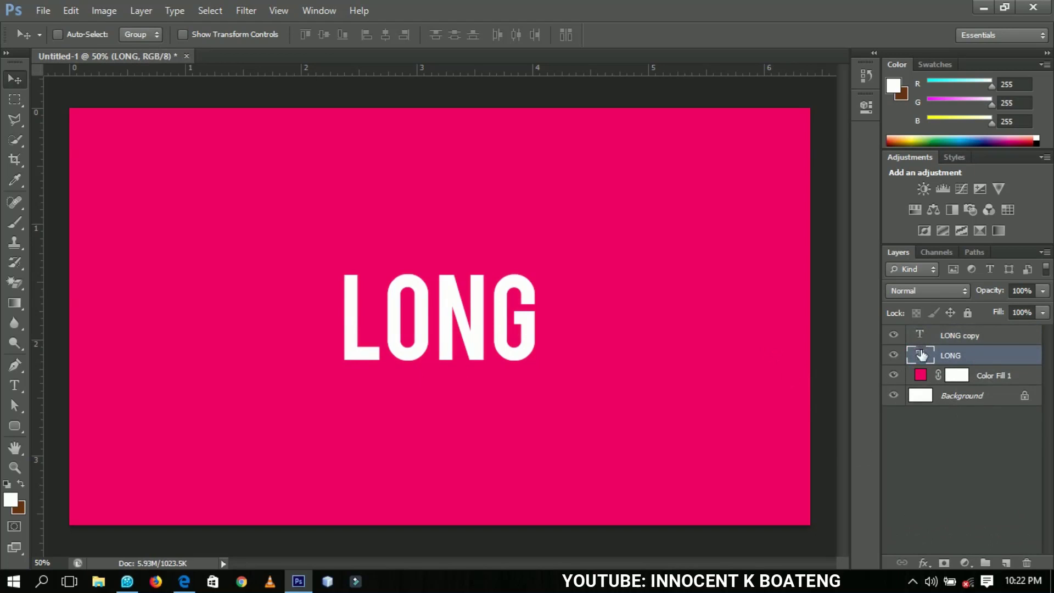
pyautogui.doubleClick(922, 355)
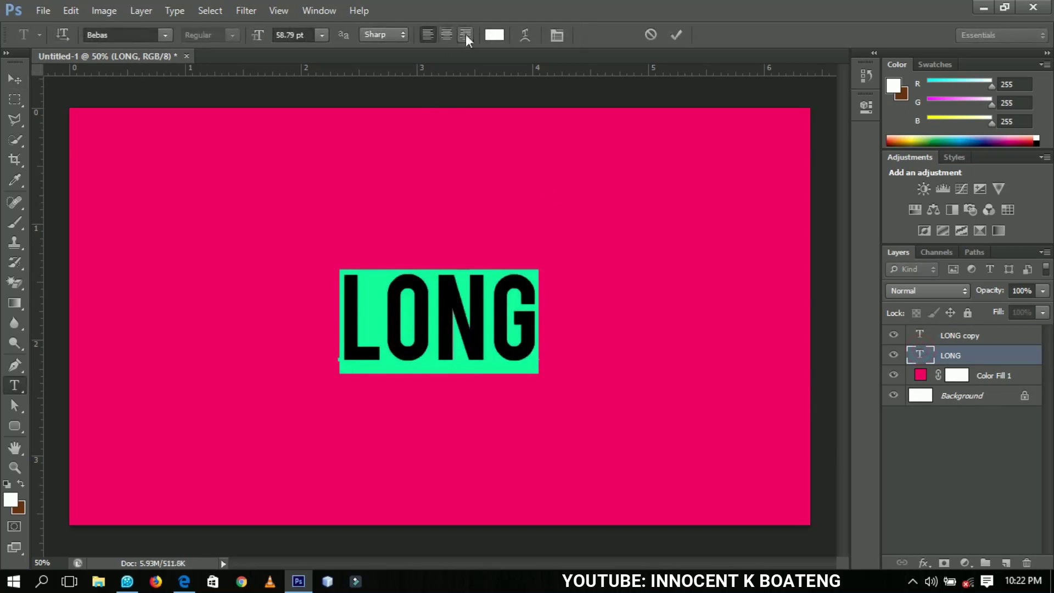
pyautogui.click(493, 35)
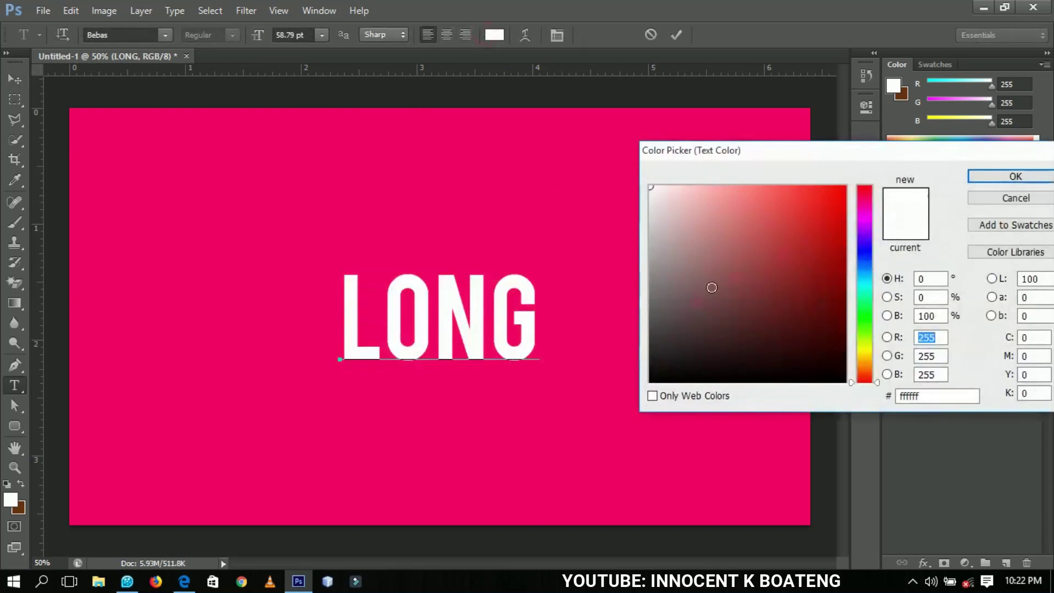
pyautogui.moveTo(711, 287)
pyautogui.mouseDown()
pyautogui.moveTo(654, 385)
pyautogui.moveTo(637, 391)
pyautogui.mouseUp()
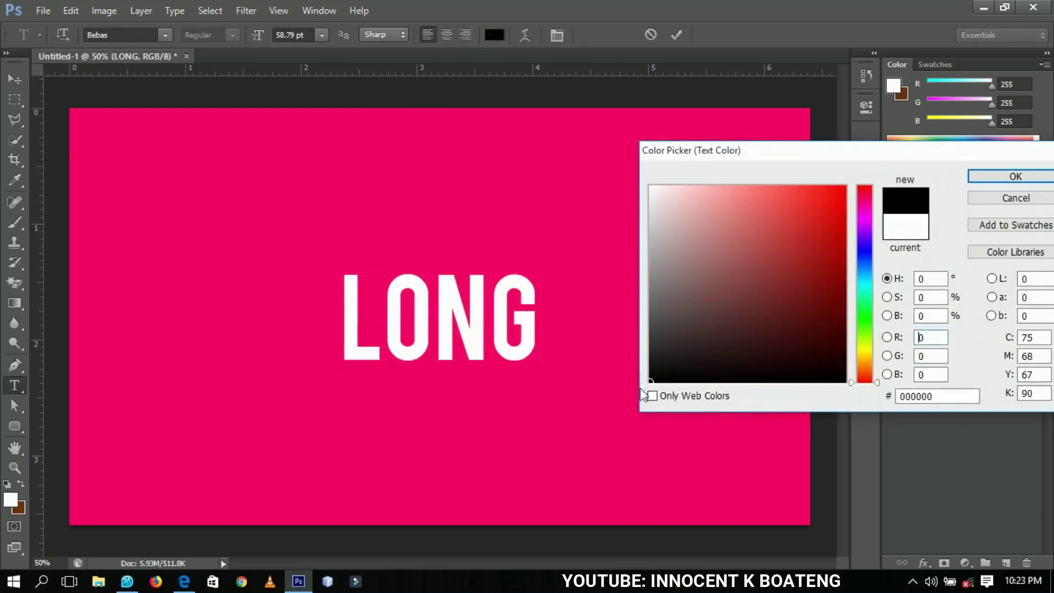
pyautogui.click(1016, 176)
pyautogui.click(15, 79)
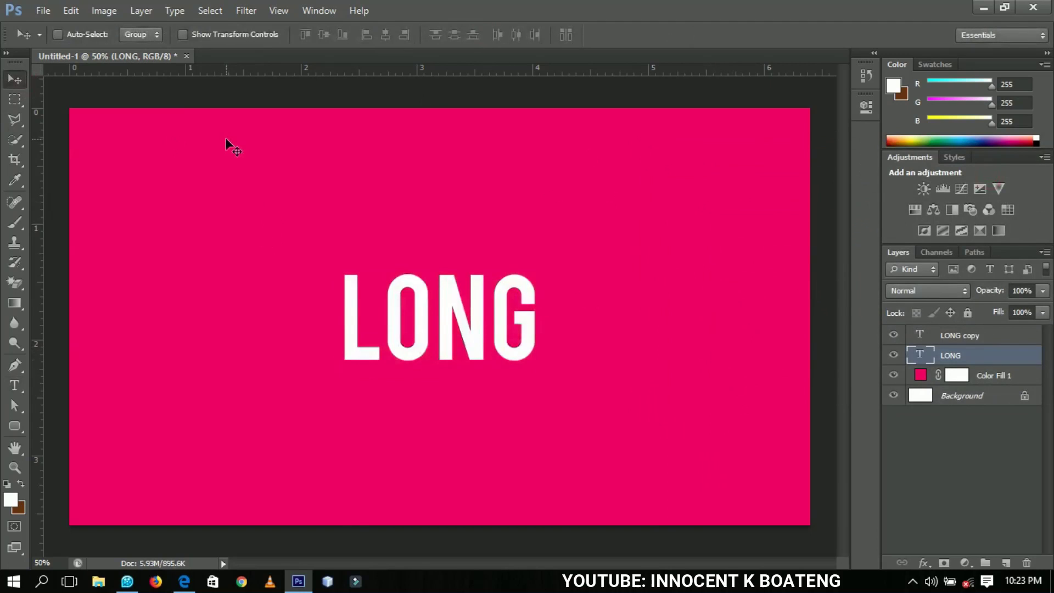
# Enter a 45° rotation angle in Free Transform for the black LONG layer
pyautogui.hotkey('ctrl', 't')
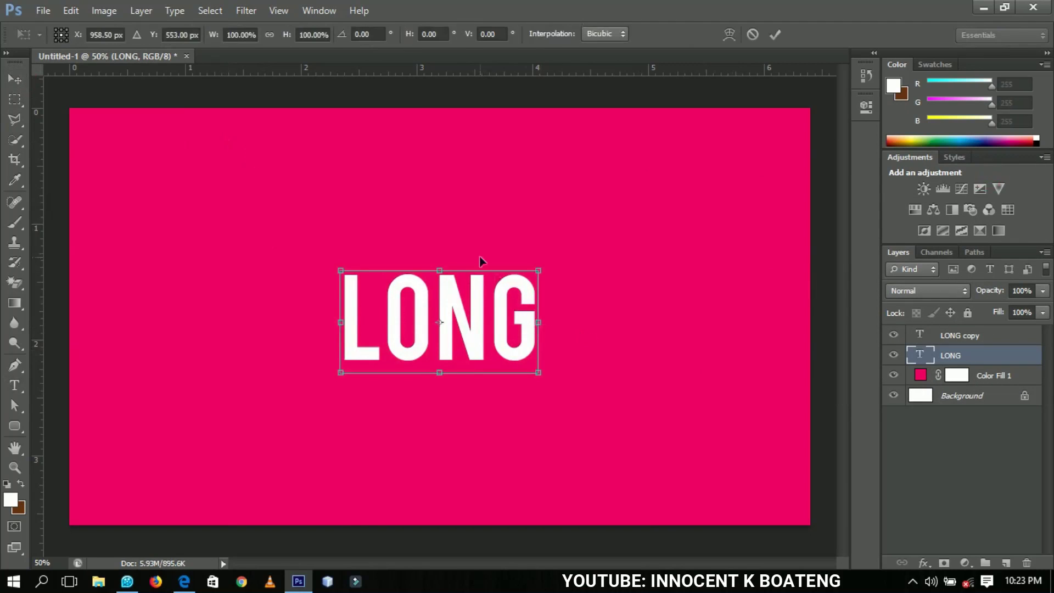
pyautogui.click(379, 34)
pyautogui.write('45')
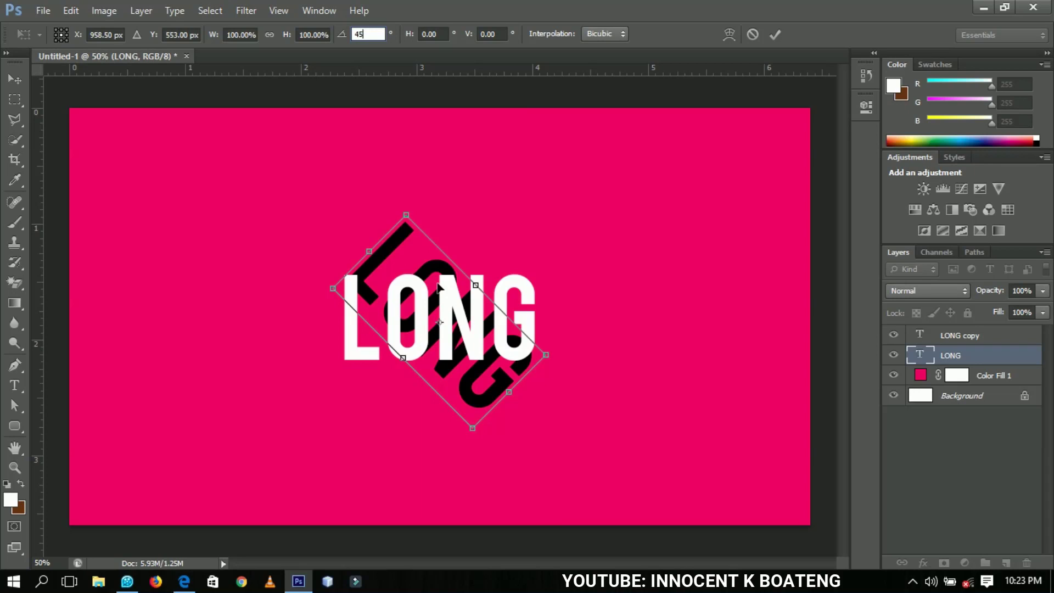
# Apply the 45° rotation, then Alt+Left-nudge duplicates until LONG copy 100 exists
pyautogui.click(775, 34)
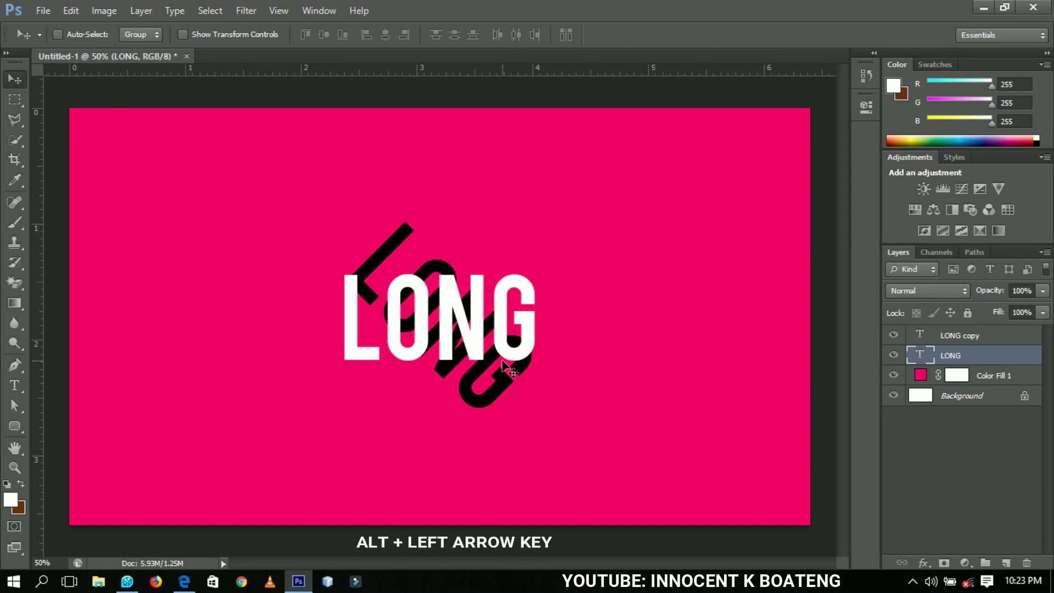
pyautogui.hotkey('alt', 'Left')
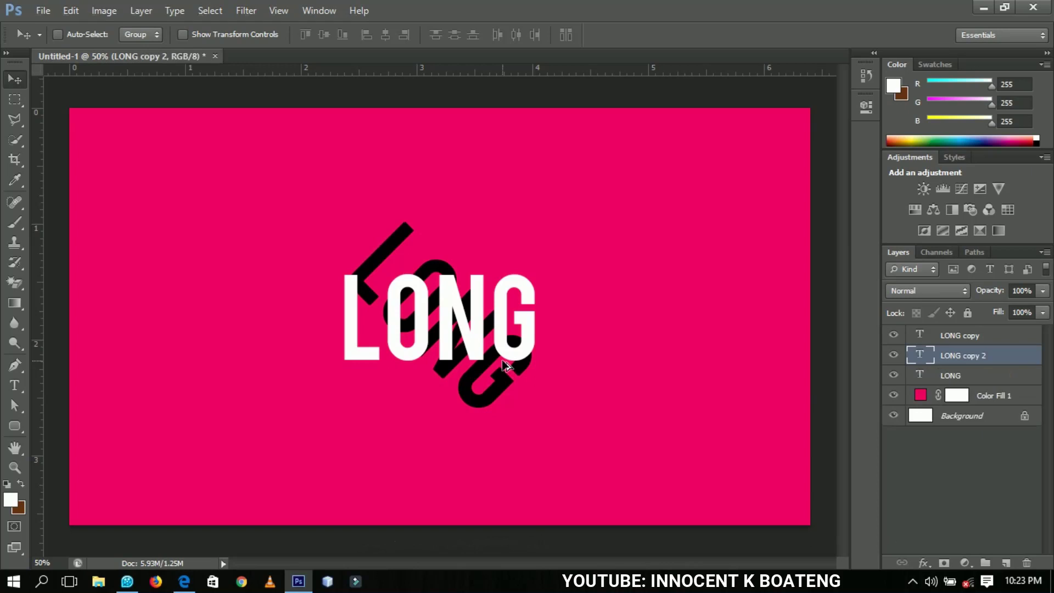
pyautogui.hotkey('alt', 'Left')
pyautogui.hotkey('alt', 'Left')
pyautogui.hotkey('alt', 'Left')
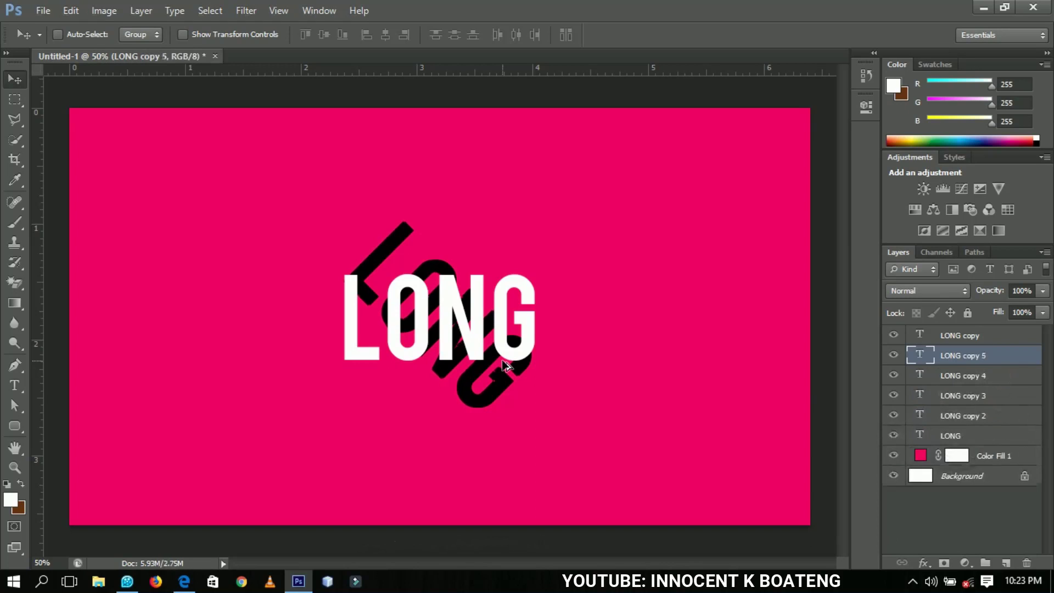
pyautogui.hotkey('alt', 'Left')
pyautogui.hotkey('alt', 'Left')
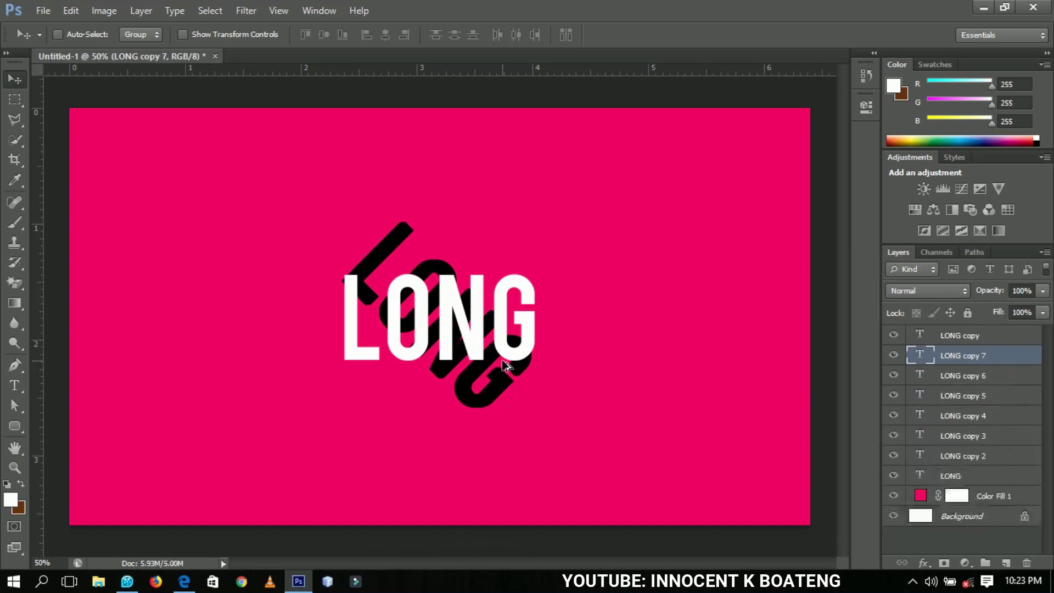
pyautogui.hotkey('alt', 'Left')
pyautogui.hotkey('alt', 'Left')
pyautogui.hotkey('alt', 'Left')
pyautogui.hotkey('alt', 'Left')
pyautogui.hotkey('alt', 'Left')
pyautogui.hotkey('alt', 'Left')
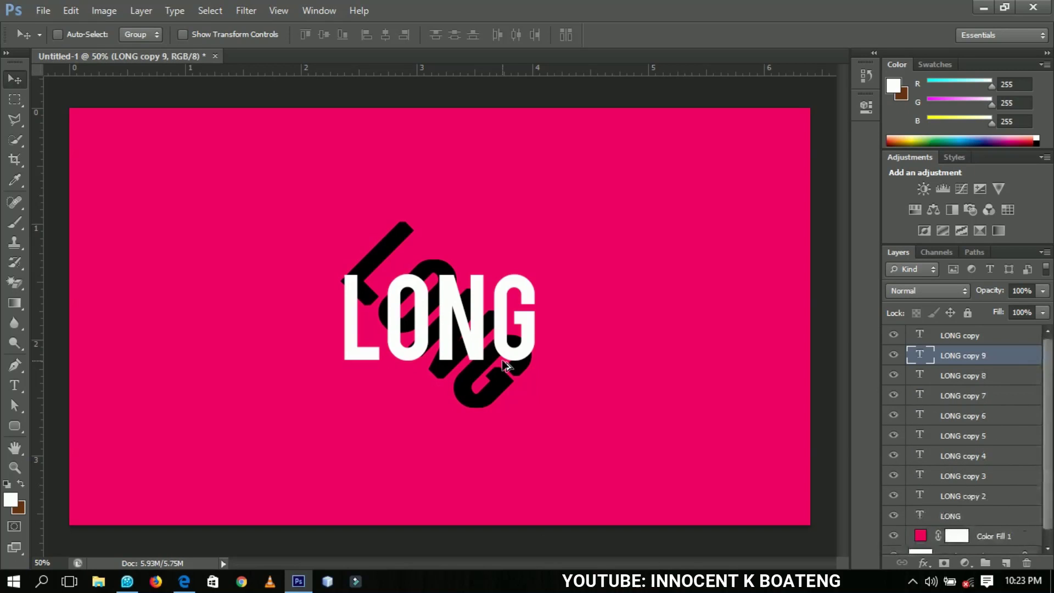
pyautogui.hotkey('alt', 'Left')
pyautogui.hotkey('alt', 'Left')
pyautogui.hotkey('alt', 'Left')
pyautogui.hotkey('alt', 'Left')
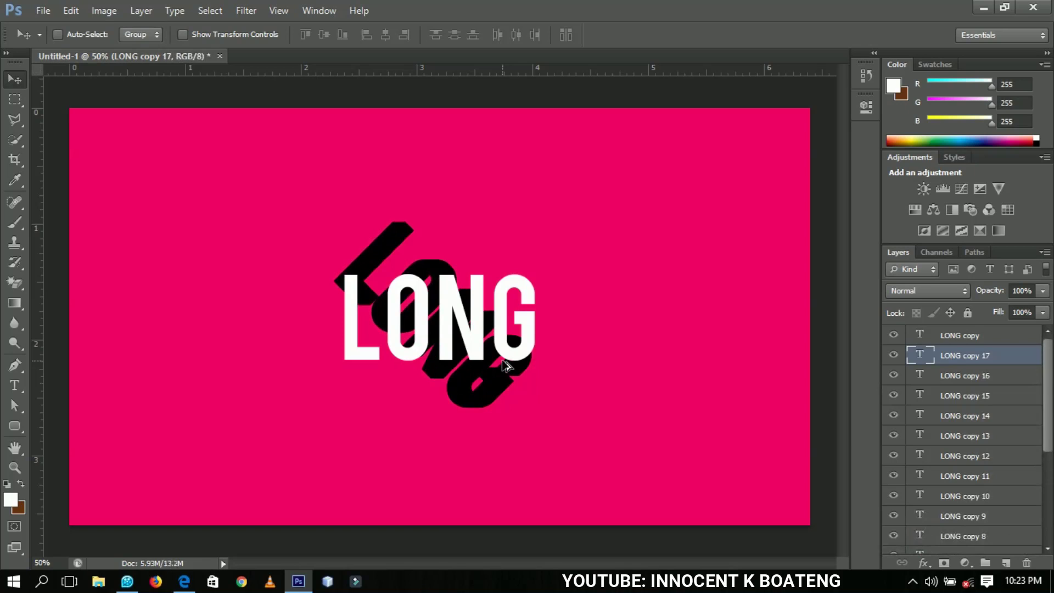
pyautogui.hotkey('alt', 'Left')
pyautogui.hotkey('alt', 'Left')
pyautogui.hotkey('alt', 'Left')
pyautogui.hotkey('alt', 'Left')
pyautogui.hotkey('alt', 'Left')
pyautogui.hotkey('alt', 'Left')
pyautogui.hotkey('alt', 'Left')
pyautogui.hotkey('alt', 'Left')
pyautogui.hotkey('alt', 'Left')
pyautogui.hotkey('alt', 'Left')
pyautogui.hotkey('alt', 'Left')
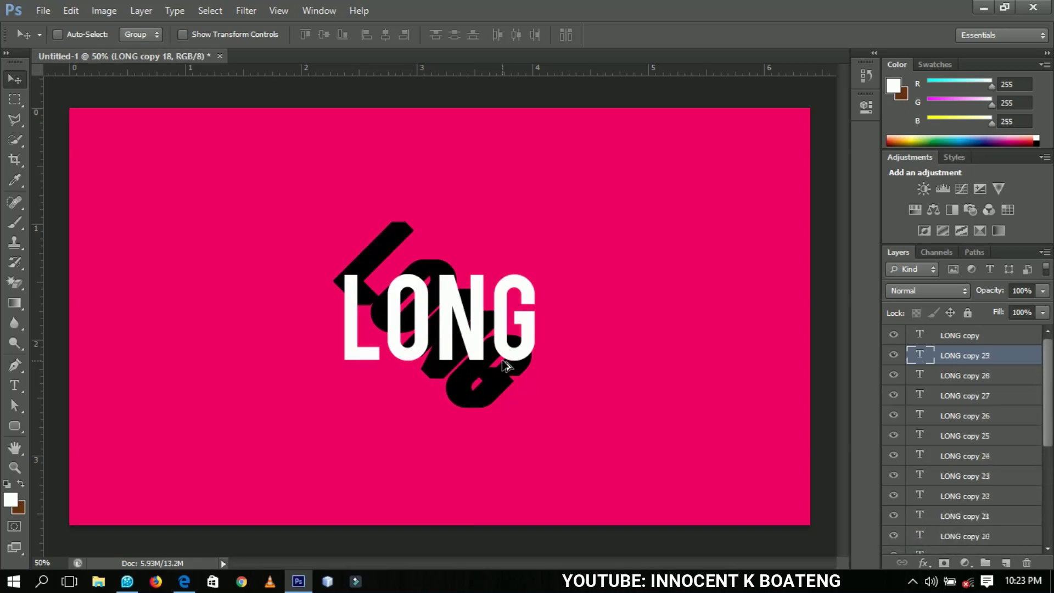
pyautogui.hotkey('alt', 'Left')
pyautogui.hotkey('alt', 'Left')
pyautogui.hotkey('alt', 'Left')
pyautogui.hotkey('alt', 'Left')
pyautogui.hotkey('alt', 'Left')
pyautogui.hotkey('alt', 'Left')
pyautogui.hotkey('alt', 'Left')
pyautogui.hotkey('alt', 'Left')
pyautogui.hotkey('alt', 'Left')
pyautogui.hotkey('alt', 'Left')
pyautogui.hotkey('alt', 'Left')
pyautogui.hotkey('alt', 'Left')
pyautogui.hotkey('alt', 'Left')
pyautogui.hotkey('alt', 'Left')
pyautogui.hotkey('alt', 'Left')
pyautogui.hotkey('alt', 'Left')
pyautogui.hotkey('alt', 'Left')
pyautogui.hotkey('alt', 'Left')
pyautogui.hotkey('alt', 'Left')
pyautogui.hotkey('alt', 'Left')
pyautogui.hotkey('alt', 'Left')
pyautogui.hotkey('alt', 'Left')
pyautogui.hotkey('alt', 'Left')
pyautogui.hotkey('alt', 'Left')
pyautogui.hotkey('alt', 'Left')
pyautogui.hotkey('alt', 'Left')
pyautogui.hotkey('alt', 'Left')
pyautogui.hotkey('alt', 'Left')
pyautogui.hotkey('alt', 'Left')
pyautogui.hotkey('alt', 'Left')
pyautogui.hotkey('alt', 'Left')
pyautogui.hotkey('alt', 'Left')
pyautogui.hotkey('alt', 'Left')
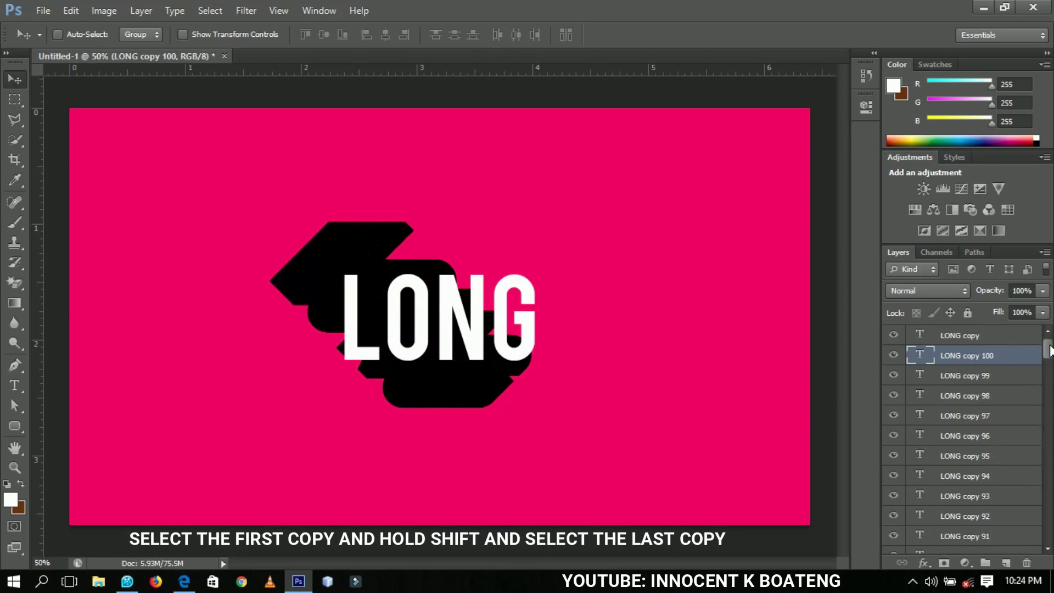
# Select every black copy down to LONG and merge them into one shadow layer
pyautogui.moveTo(1045, 349); pyautogui.dragTo(1045, 529)
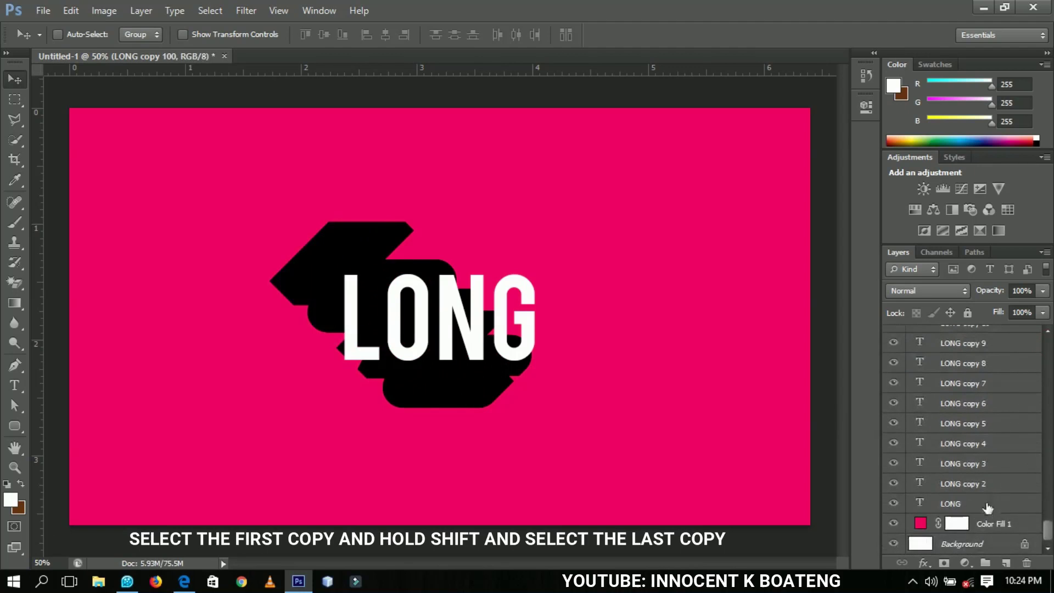
pyautogui.keyDown('shift'); pyautogui.click(970, 504); pyautogui.keyUp('shift')
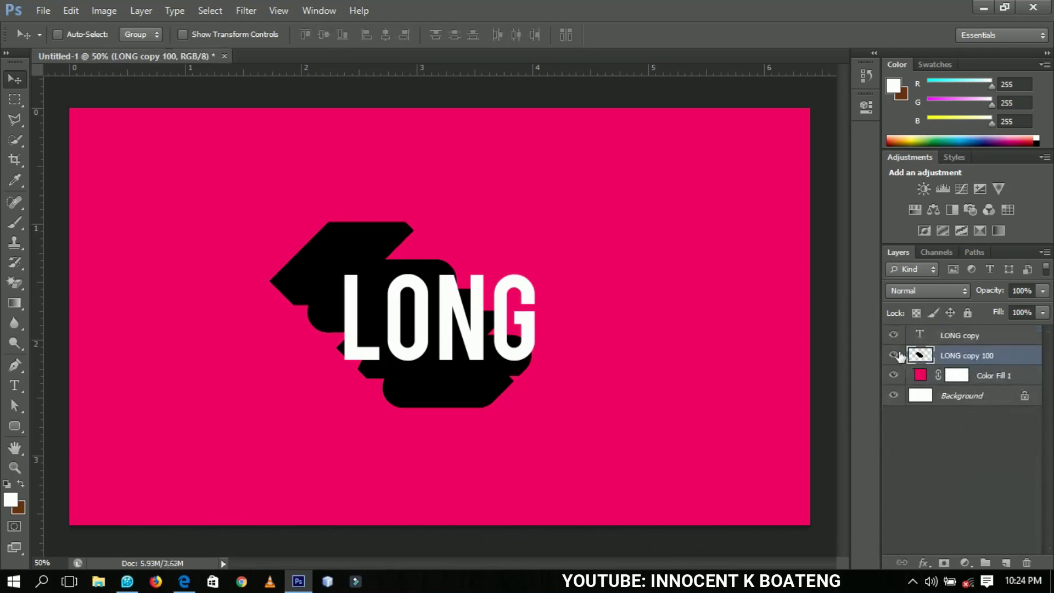
pyautogui.click(895, 355)
pyautogui.click(895, 355)
# Rotate the merged shadow layer by −45° and apply the transform
pyautogui.hotkey('ctrl', 't')
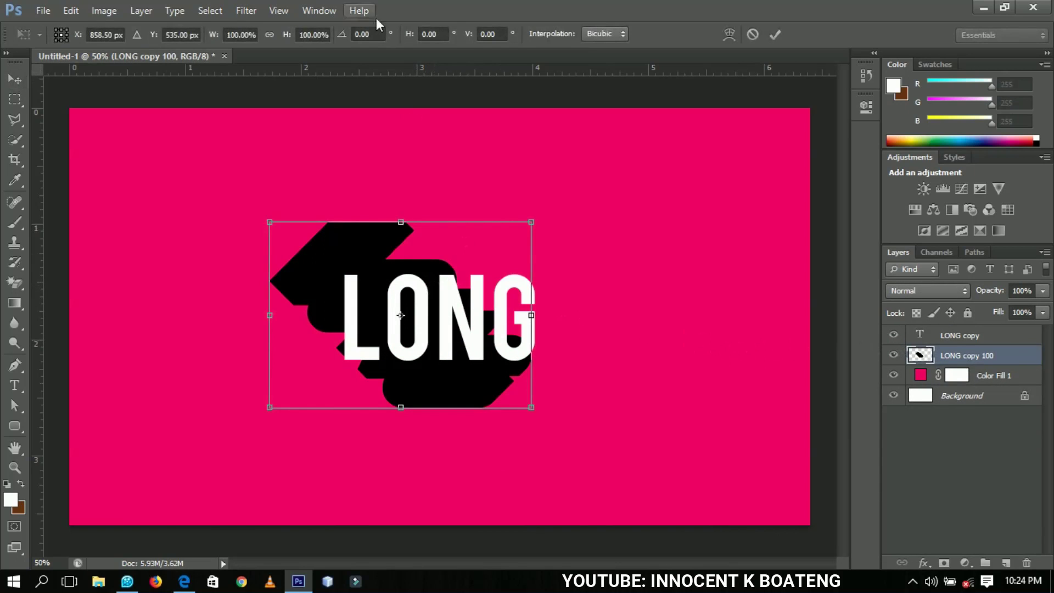
pyautogui.click(367, 35)
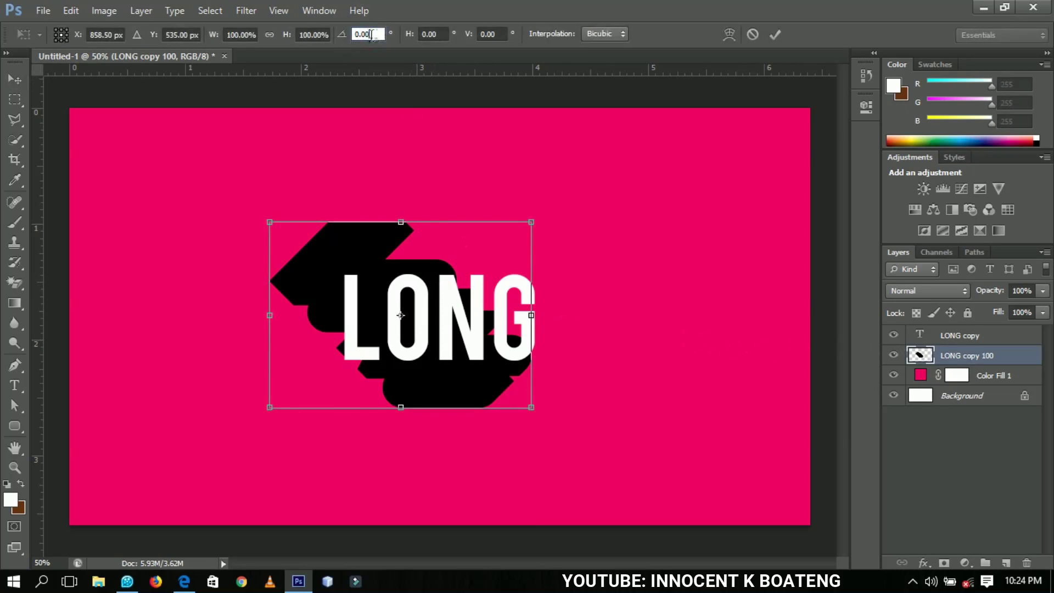
pyautogui.moveTo(380, 35); pyautogui.dragTo(333, 37)
pyautogui.write('45')
pyautogui.press('Return')
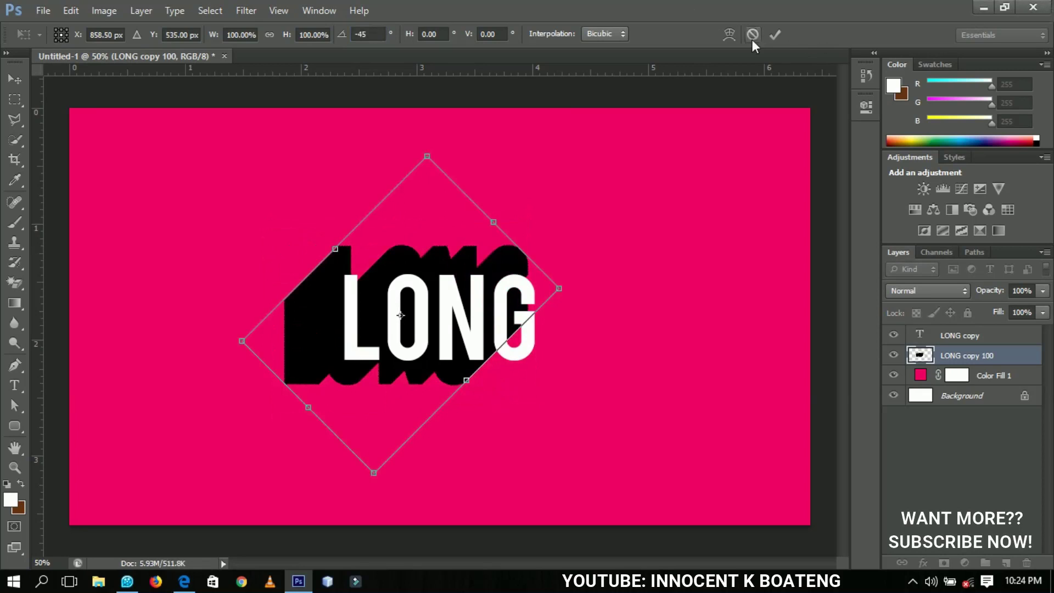
pyautogui.click(774, 34)
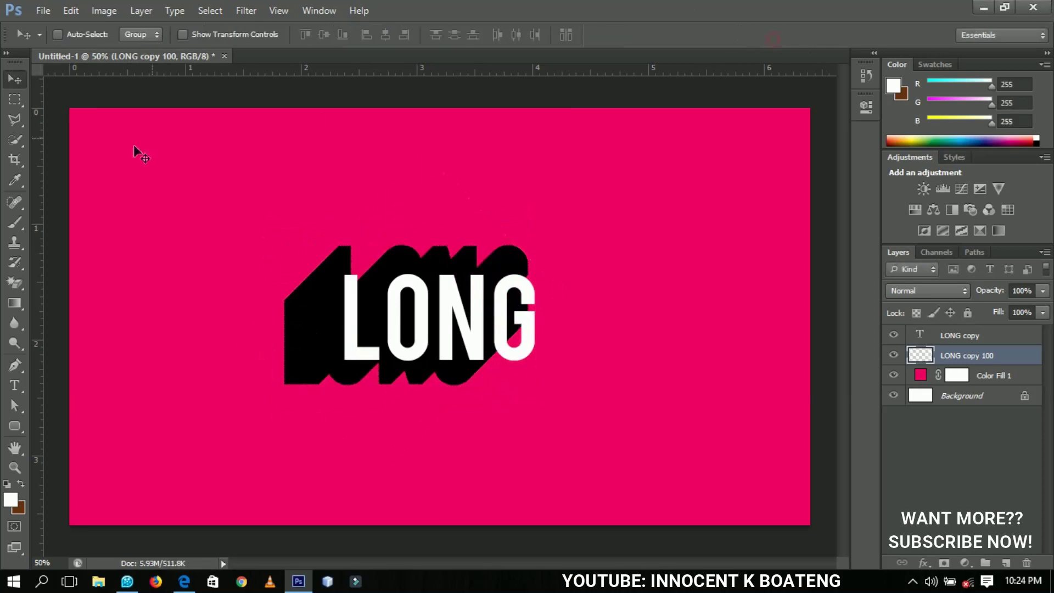
# Move the shadow below the text and add one aligned copy further down-left
pyautogui.click(30, 78)
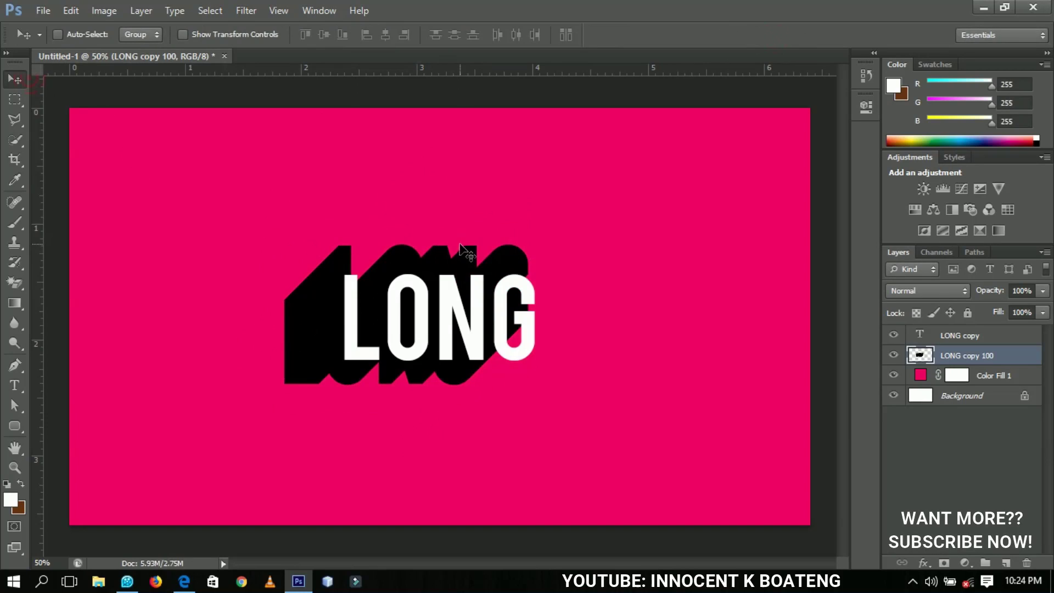
pyautogui.moveTo(466, 251); pyautogui.dragTo(462, 277)
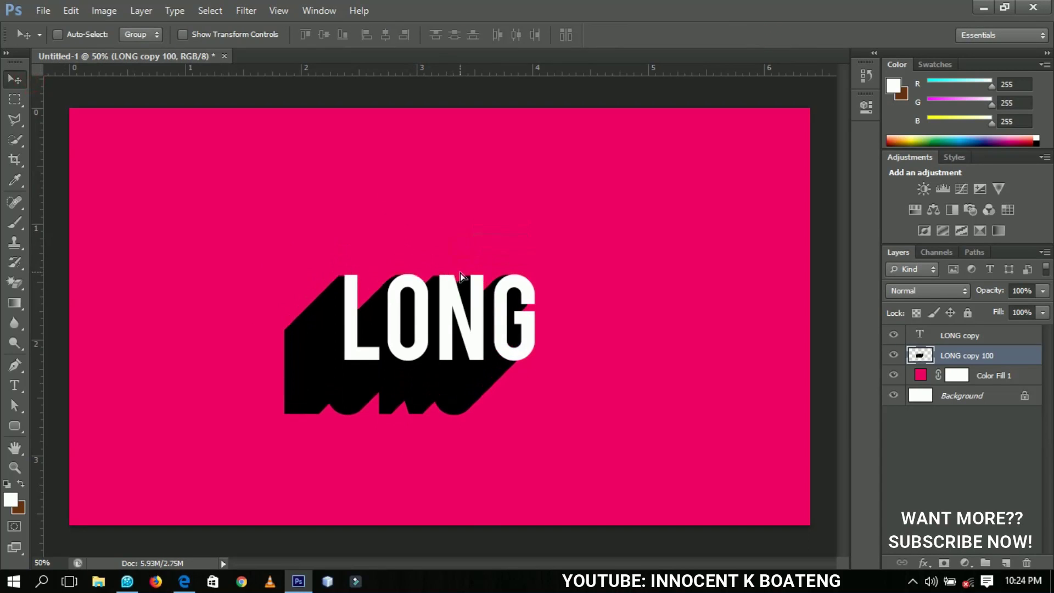
pyautogui.press('Right')
pyautogui.press('Right')
pyautogui.press('Right')
pyautogui.press('Right')
pyautogui.press('Right')
pyautogui.press('Right')
pyautogui.press('Right')
pyautogui.press('Right')
pyautogui.press('Right')
pyautogui.press('Right')
pyautogui.press('Right')
pyautogui.press('Right')
pyautogui.press('Right')
pyautogui.press('Right')
pyautogui.press('Right')
pyautogui.press('Right')
pyautogui.press('Right')
pyautogui.press('Right')
pyautogui.press('Right')
pyautogui.press('Right')
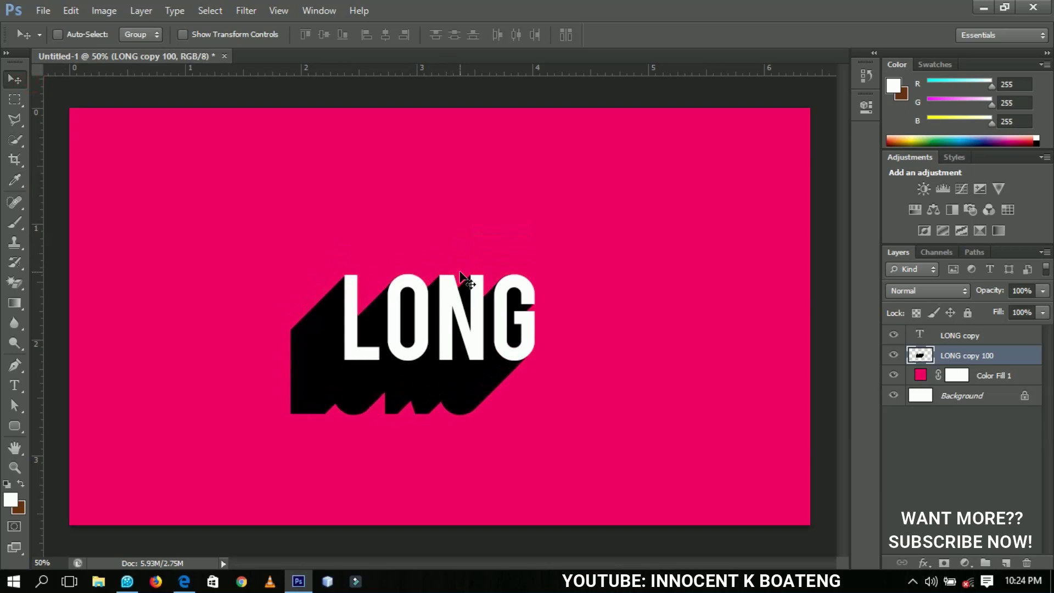
pyautogui.hotkey('ctrl', 'j')
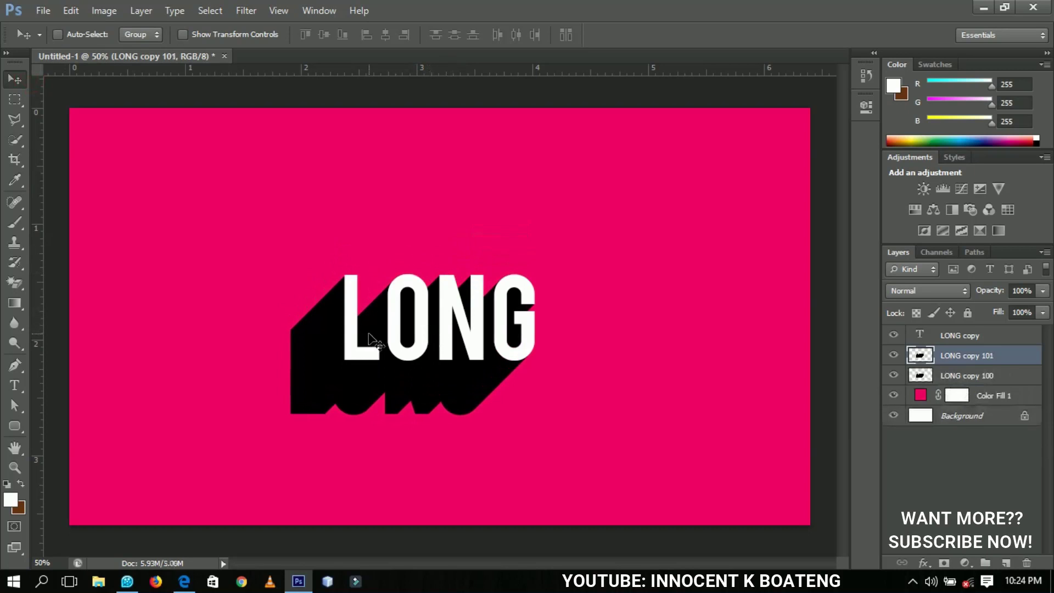
pyautogui.moveTo(410, 316); pyautogui.dragTo(354, 367)
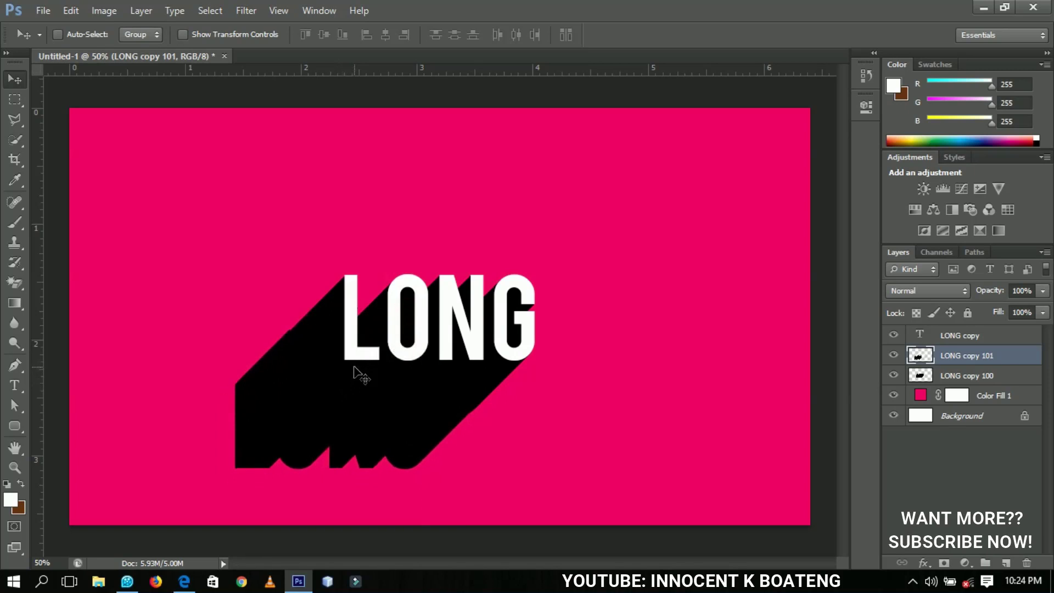
pyautogui.press('Down')
pyautogui.press('Down')
pyautogui.press('Right')
pyautogui.press('Right')
pyautogui.press('Up')
pyautogui.press('Up')
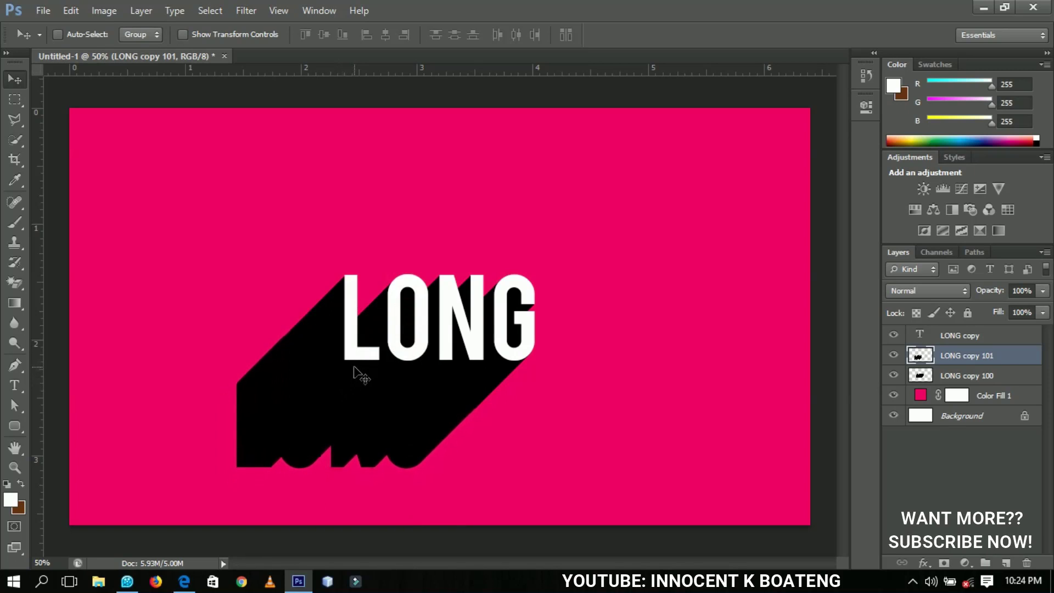
pyautogui.press('Down')
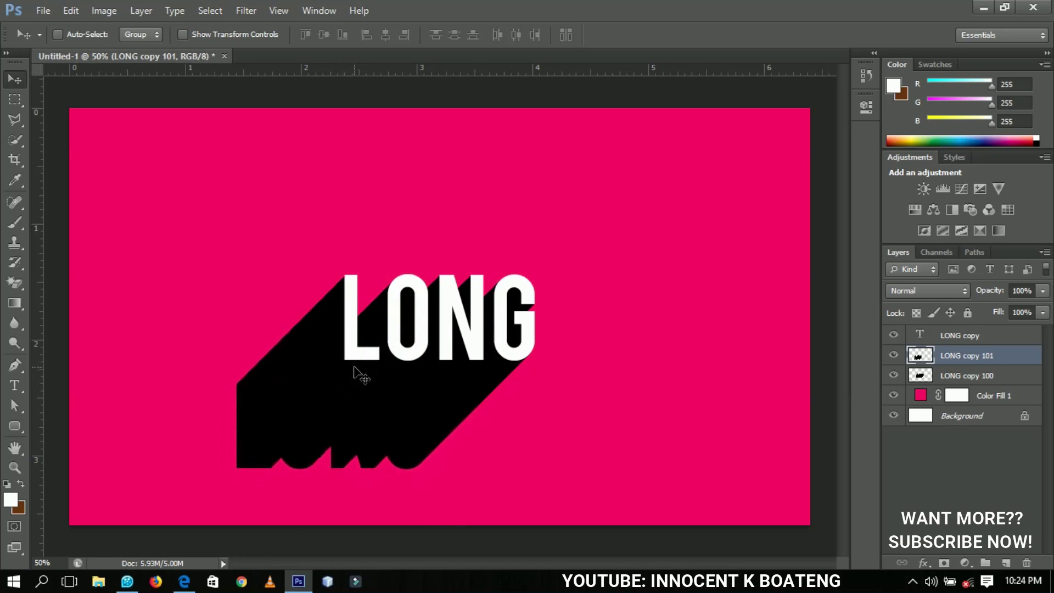
# Duplicate both shadow layers further down-left and nudge them until the edges line up
pyautogui.keyDown('shift'); pyautogui.click(951, 382); pyautogui.keyUp('shift')
pyautogui.hotkey('ctrl', 'j')
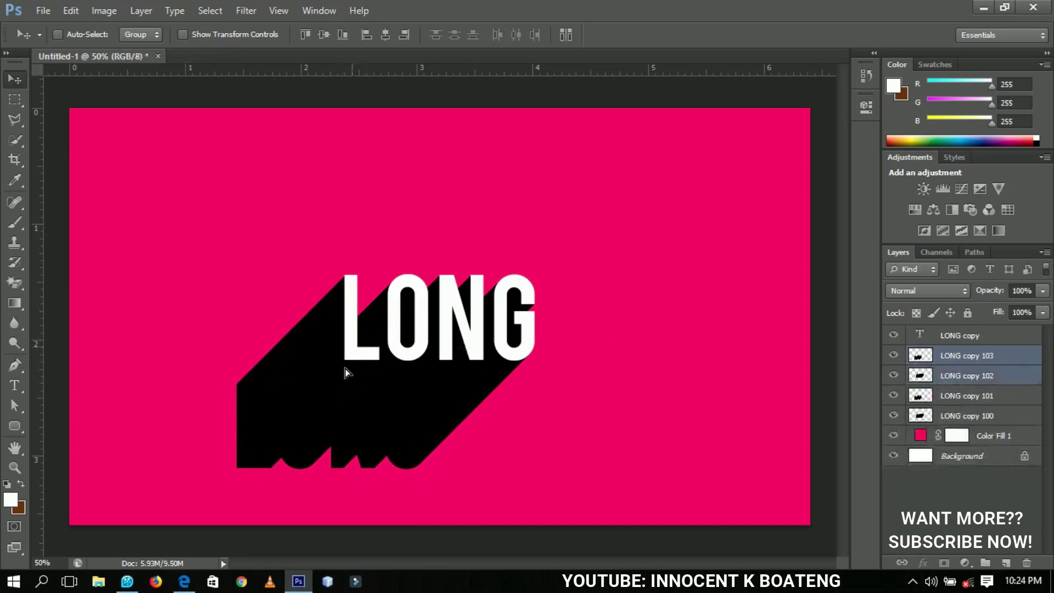
pyautogui.moveTo(346, 369); pyautogui.dragTo(242, 447)
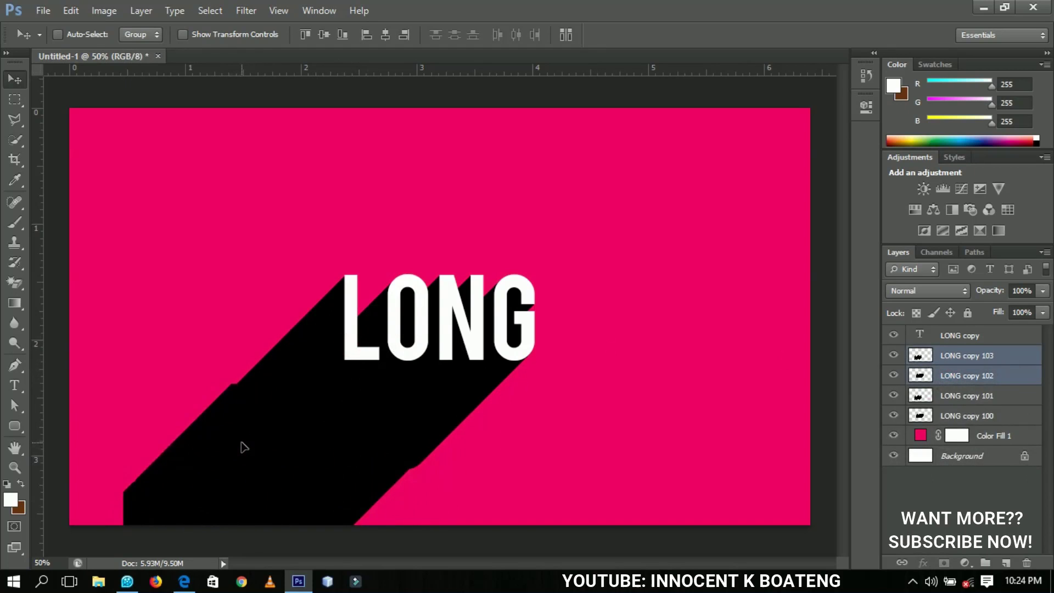
pyautogui.press('z')
pyautogui.moveTo(212, 414); pyautogui.dragTo(267, 452)
pyautogui.moveTo(386, 377); pyautogui.dragTo(494, 324)
pyautogui.click(18, 82)
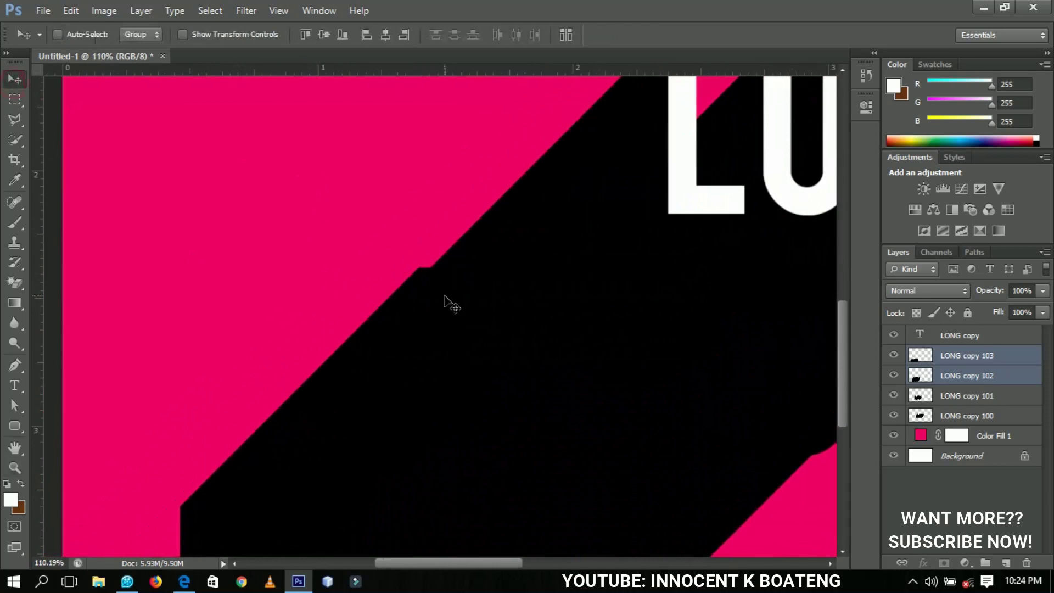
pyautogui.moveTo(445, 298); pyautogui.dragTo(457, 299)
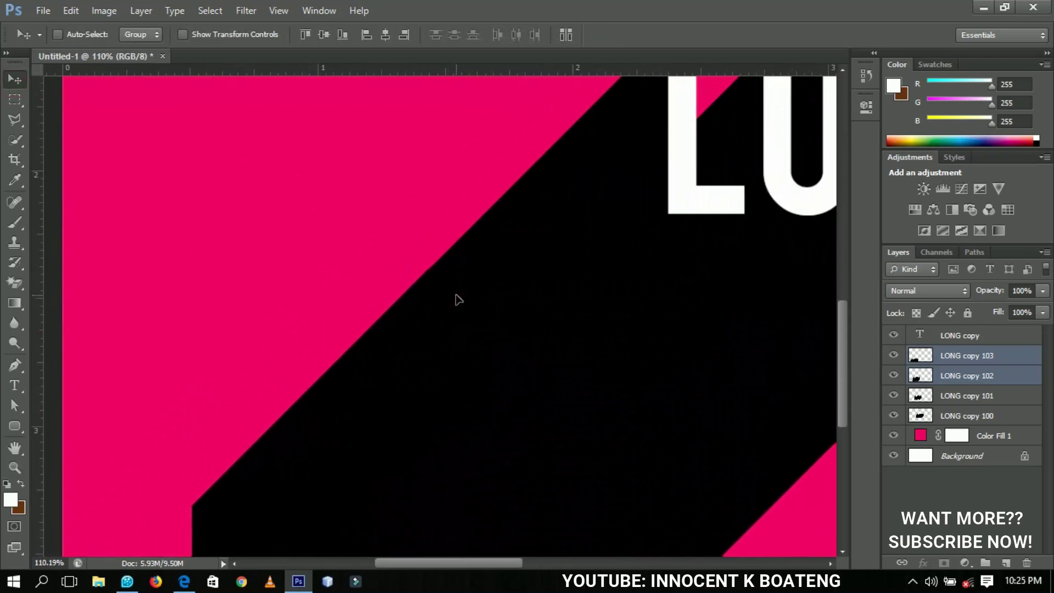
pyautogui.press('Down')
pyautogui.press('Down')
pyautogui.press('Down')
pyautogui.press('Down')
pyautogui.press('Down')
pyautogui.press('Down')
pyautogui.press('Down')
pyautogui.press('Right')
pyautogui.press('Right')
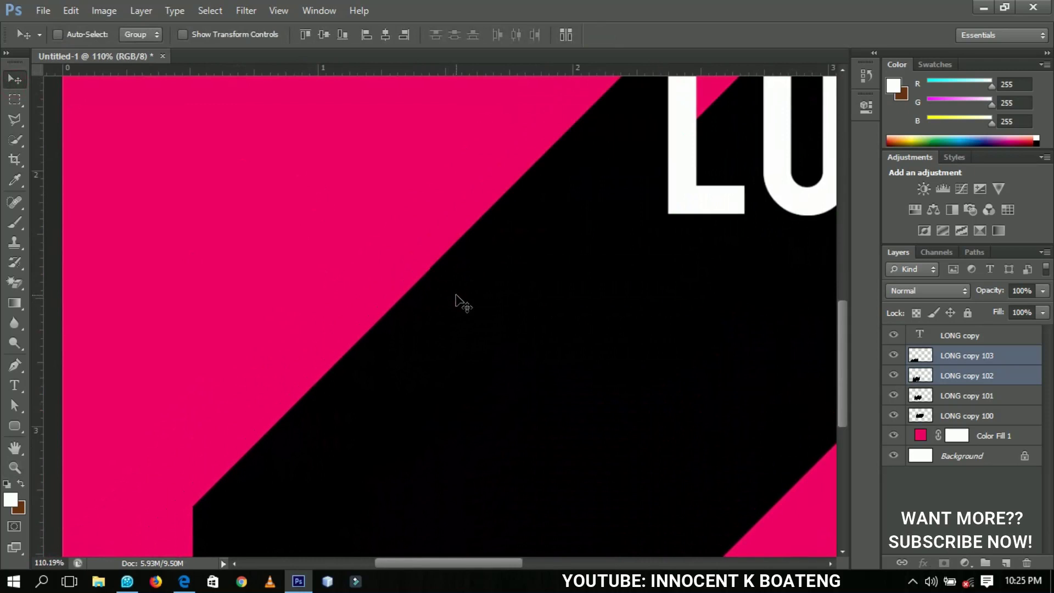
pyautogui.press('Up')
pyautogui.press('Up')
pyautogui.press('Up')
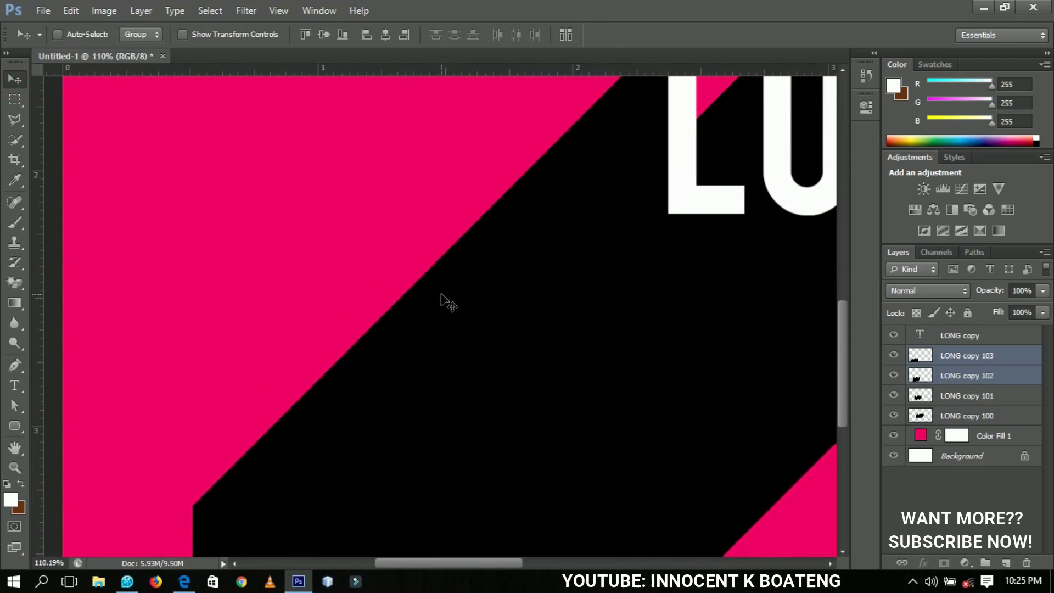
pyautogui.moveTo(464, 351); pyautogui.dragTo(579, 198)
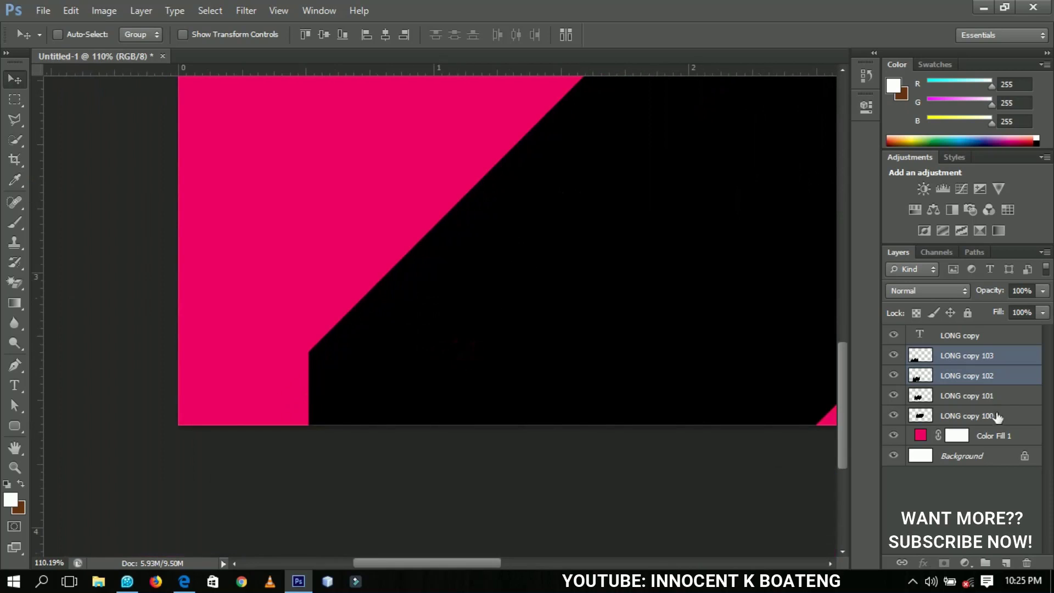
# Fill the notch with a copy of LONG copy 103 and fit the canvas in view
pyautogui.click(981, 362)
pyautogui.hotkey('ctrl', 'j')
pyautogui.moveTo(490, 357); pyautogui.dragTo(378, 346)
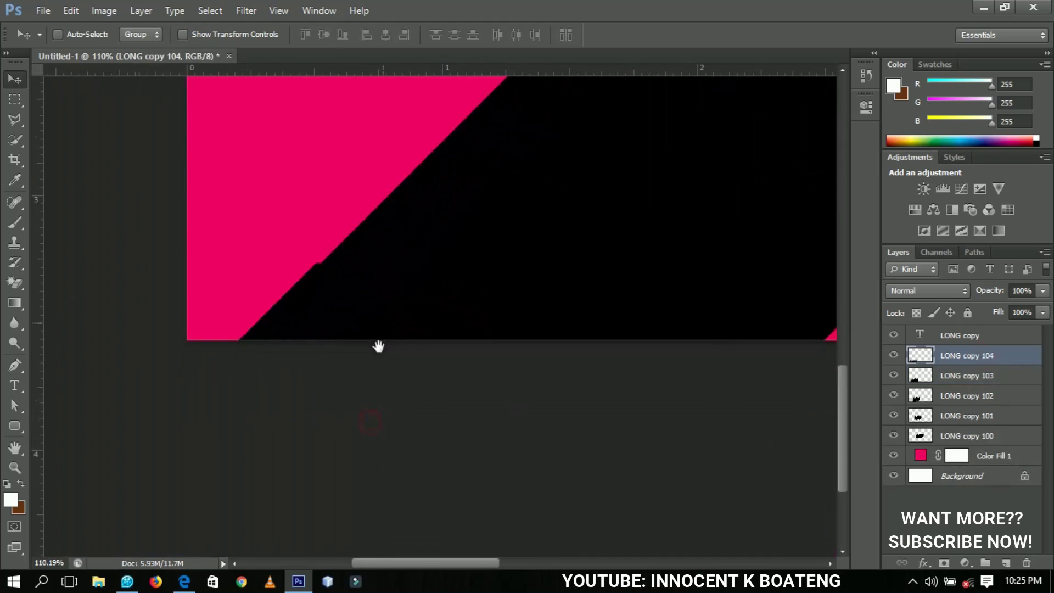
pyautogui.press('Right')
pyautogui.press('Right')
pyautogui.press('Right')
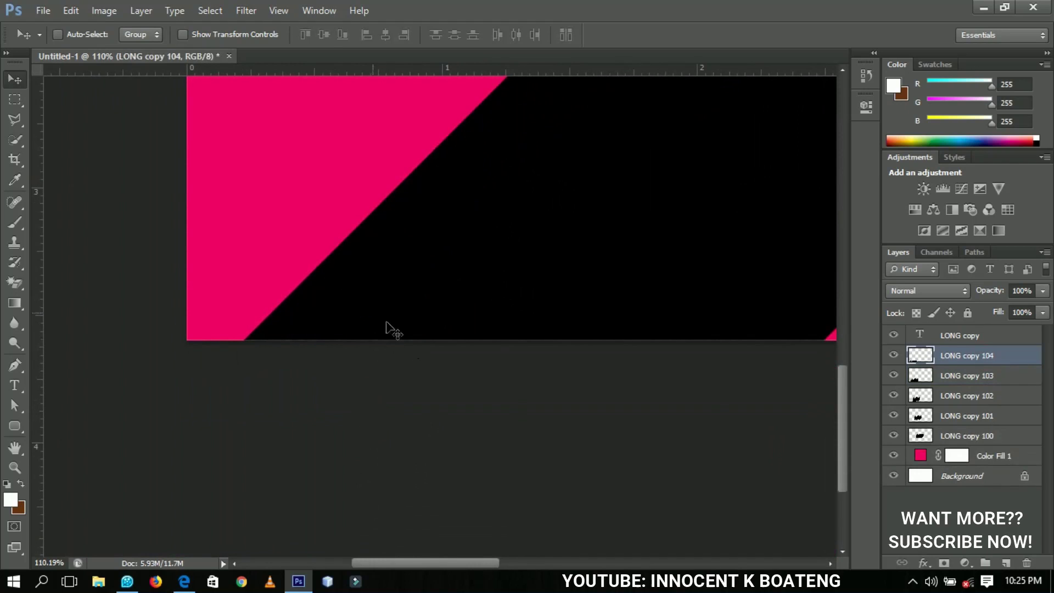
pyautogui.hotkey('ctrl', '0')
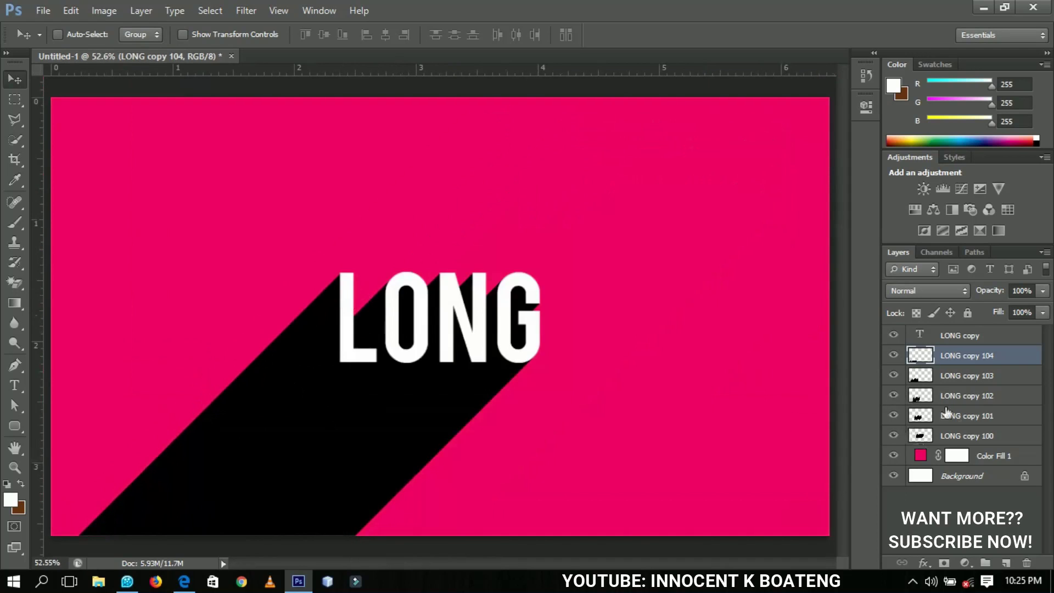
# Merge LONG copy 100–104 into one layer and lower its opacity to about 35%
pyautogui.keyDown('shift'); pyautogui.click(958, 436); pyautogui.keyUp('shift')
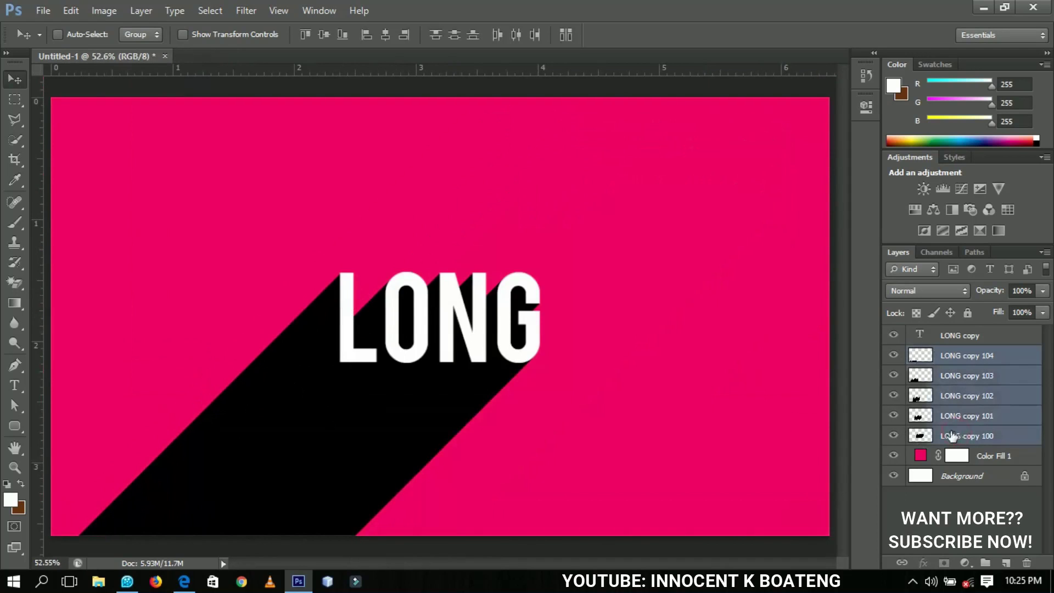
pyautogui.hotkey('ctrl', 'e')
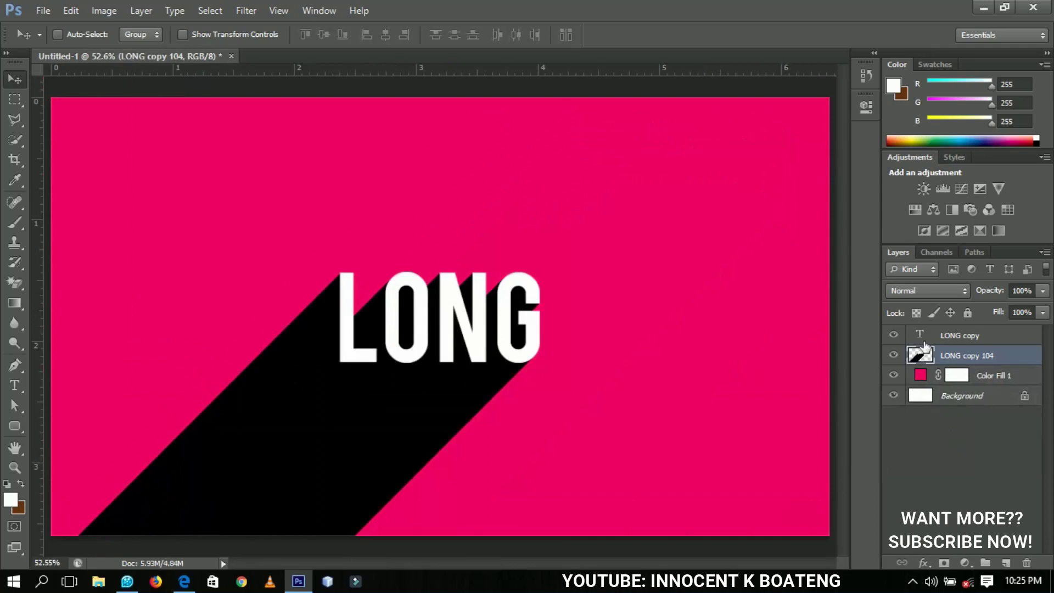
pyautogui.moveTo(996, 294); pyautogui.dragTo(959, 297)
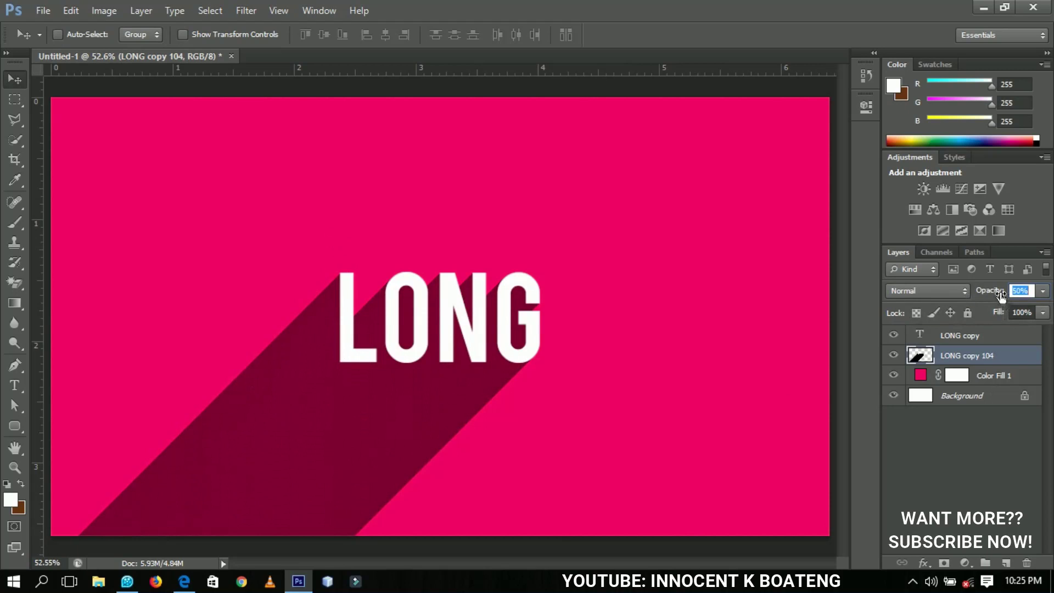
pyautogui.moveTo(1001, 296); pyautogui.dragTo(989, 296)
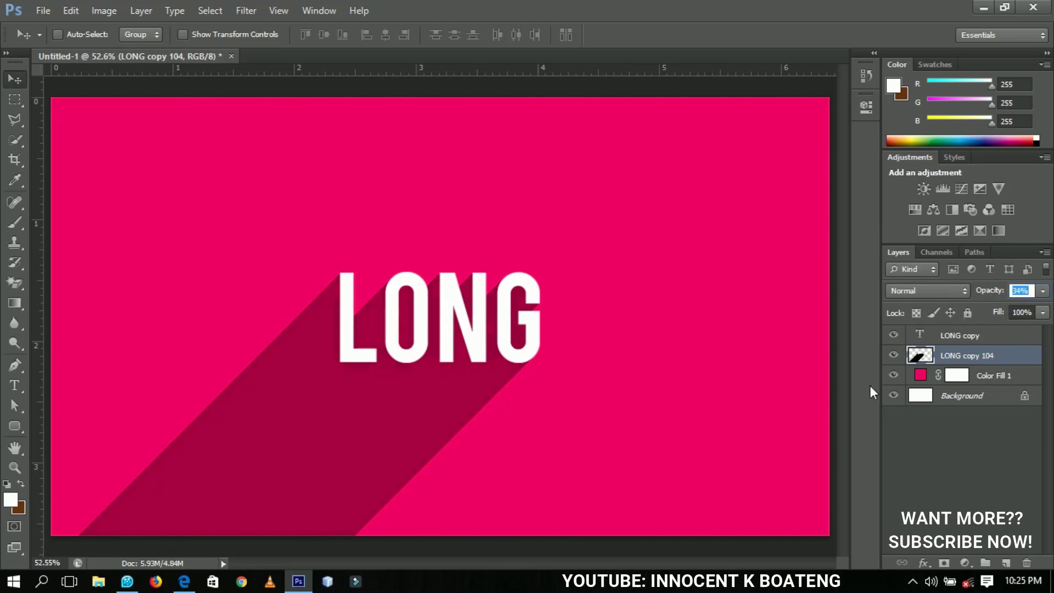
# Preview blue, cyan, green, yellow and magenta on Color Fill 1, ending on pink ff005a
pyautogui.click(917, 377)
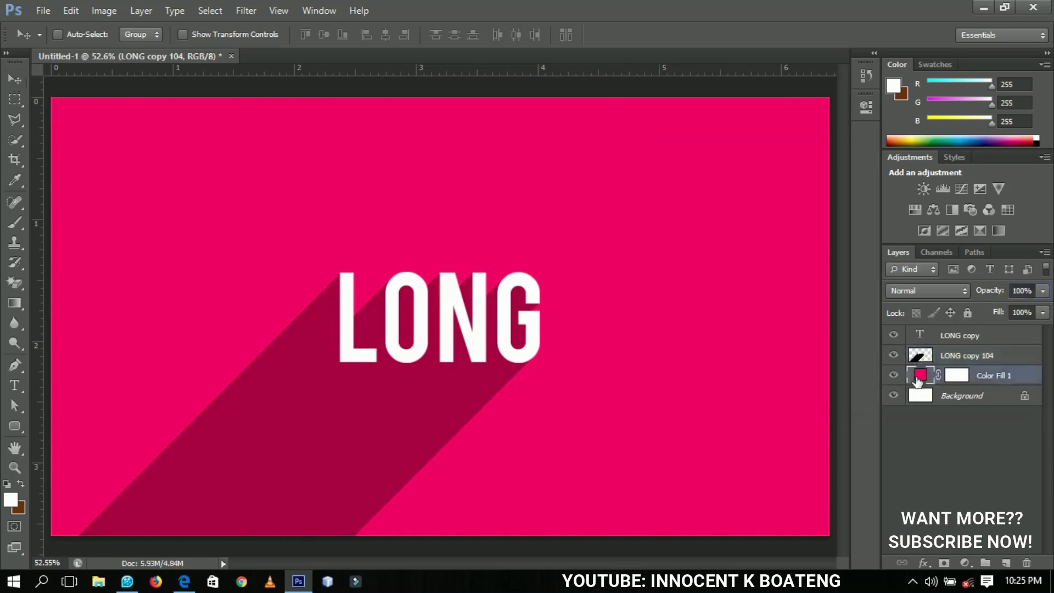
pyautogui.doubleClick(917, 377)
pyautogui.click(867, 268)
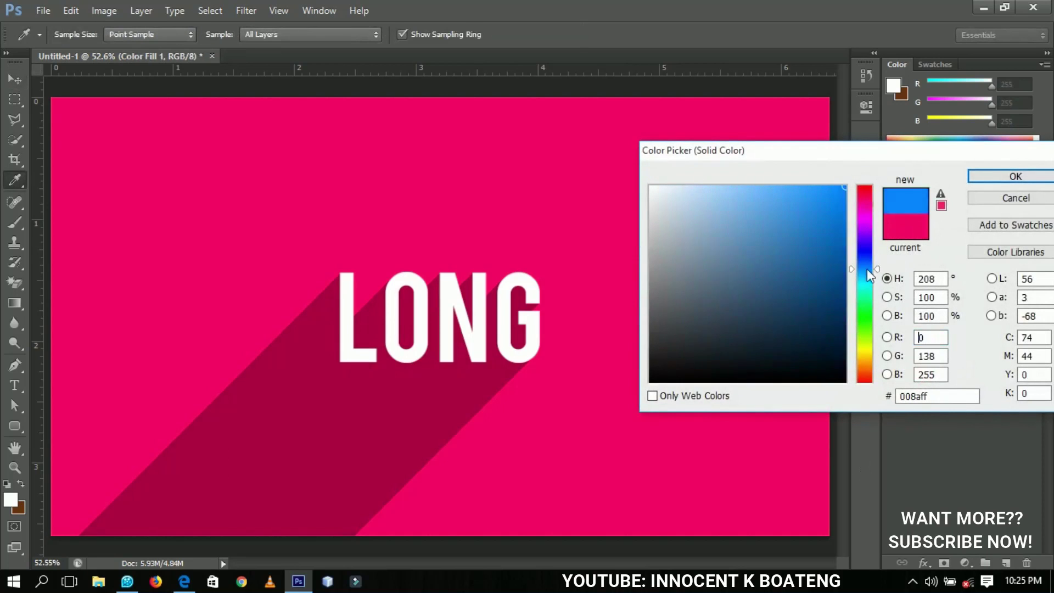
pyautogui.click(866, 277)
pyautogui.click(864, 295)
pyautogui.click(860, 326)
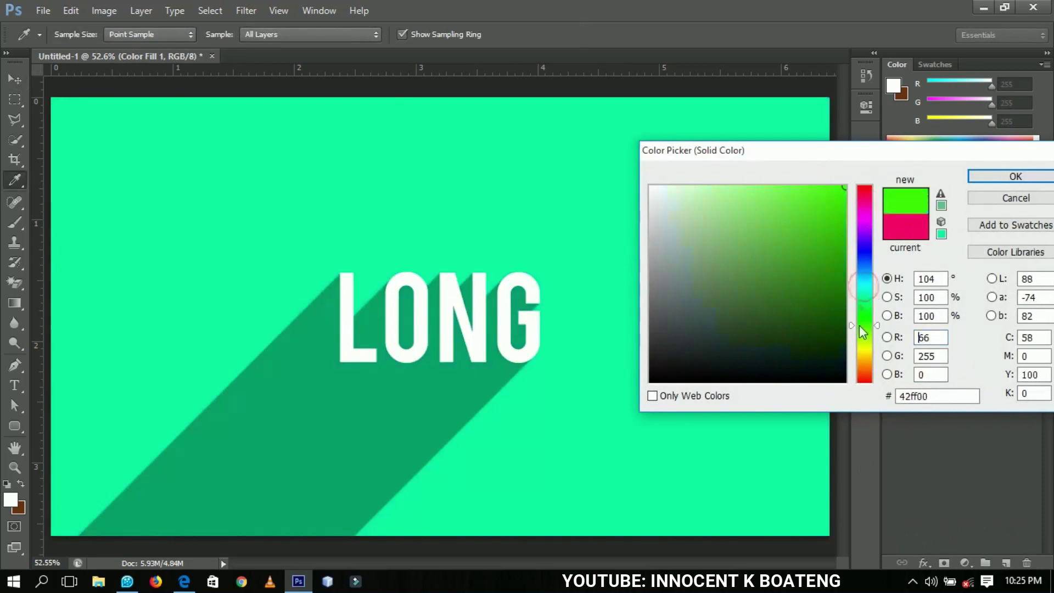
pyautogui.click(859, 346)
pyautogui.click(866, 304)
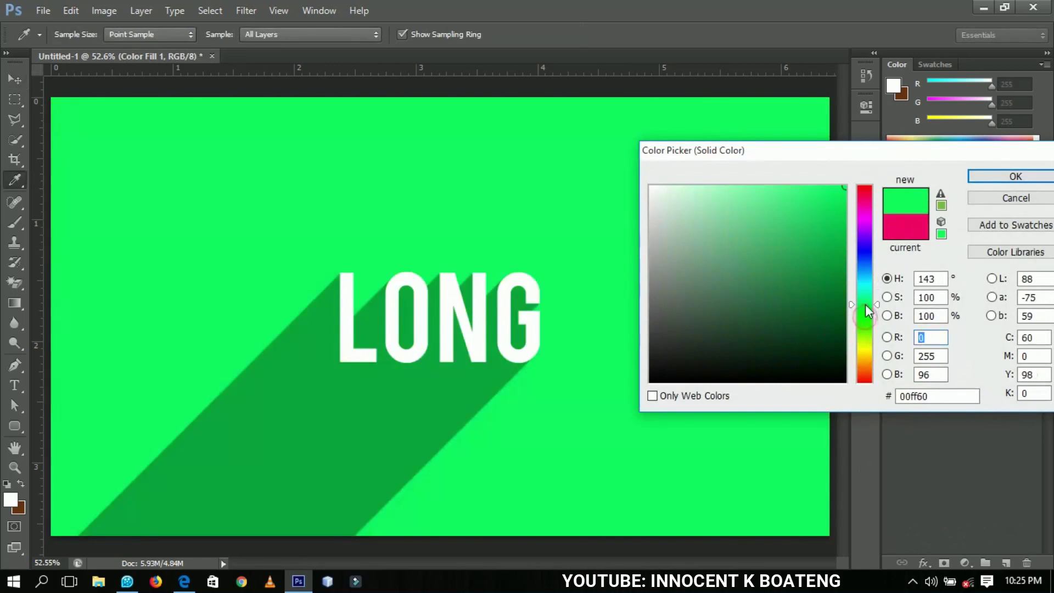
pyautogui.click(867, 274)
pyautogui.click(868, 247)
pyautogui.click(869, 221)
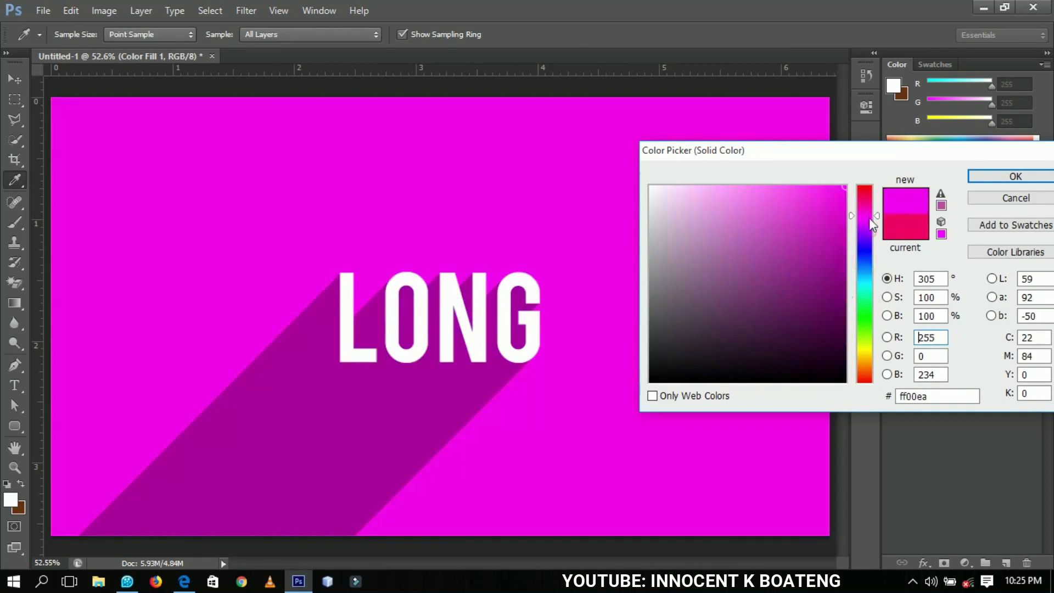
pyautogui.click(867, 231)
pyautogui.click(868, 200)
pyautogui.click(867, 197)
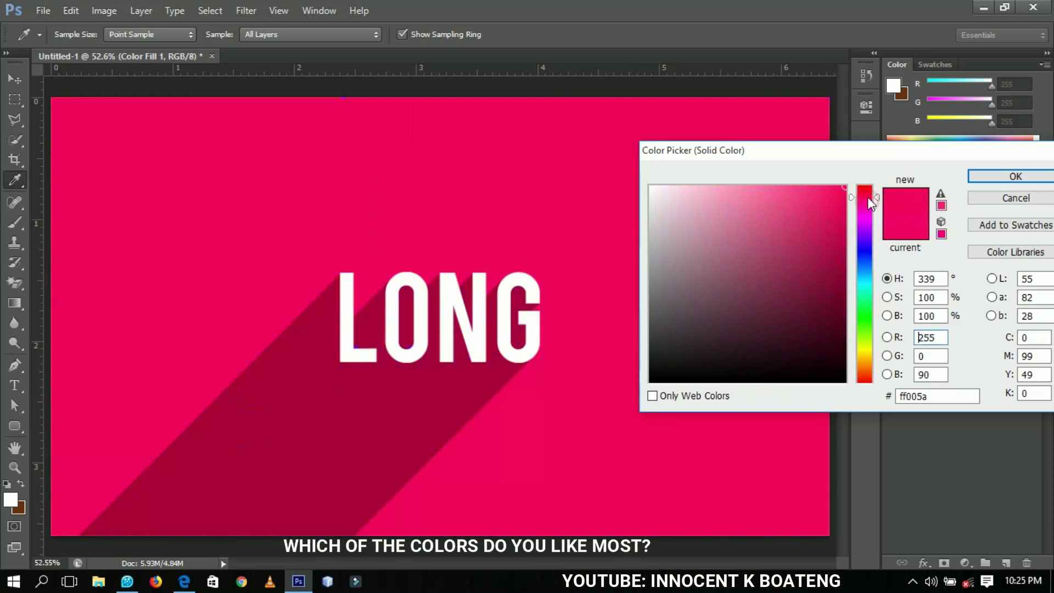
# Apply pink ff005a to the background fill and close the Color Picker
pyautogui.click(1025, 174)
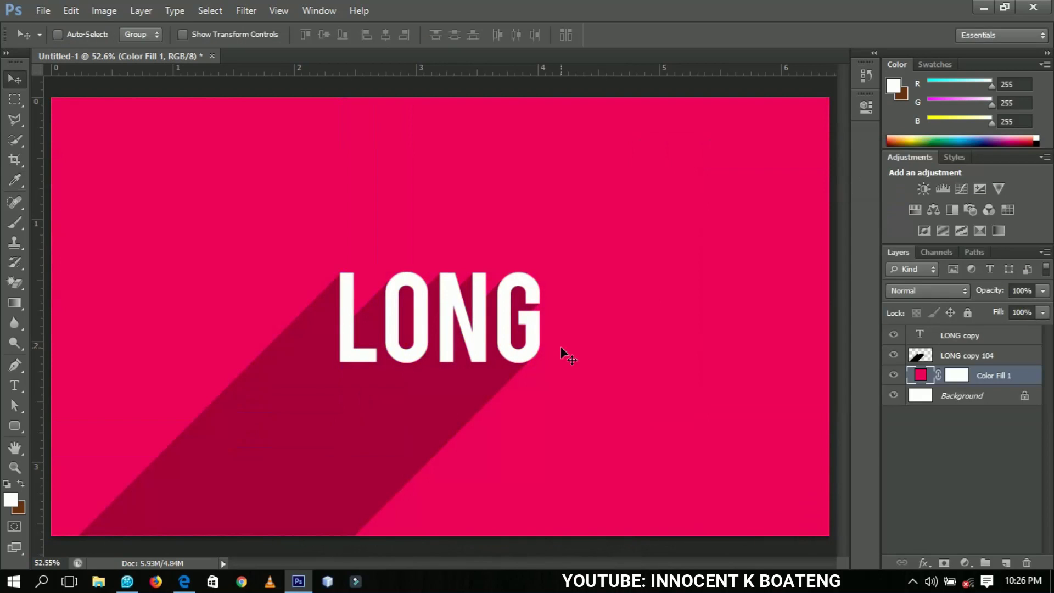